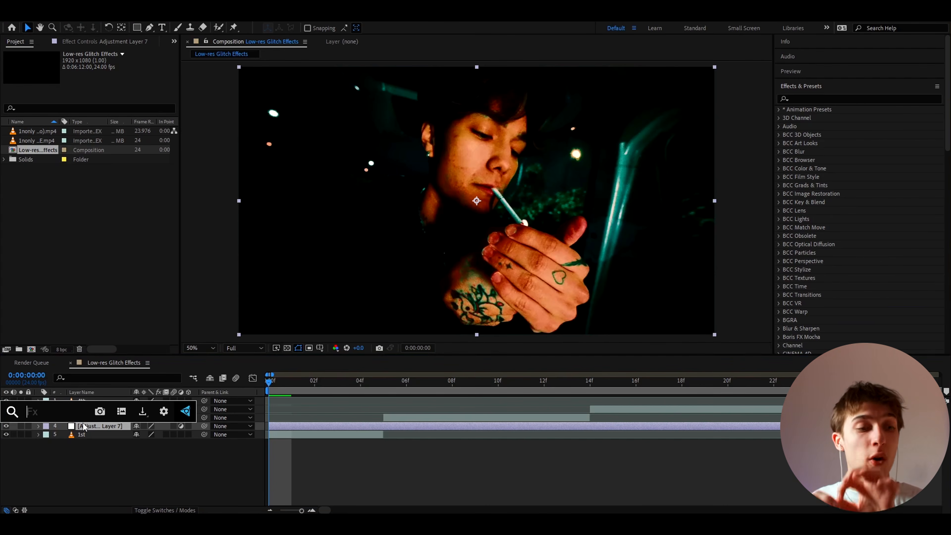
Apply the S_TVDamage effect to the selected adjustment layer.
text(s_)
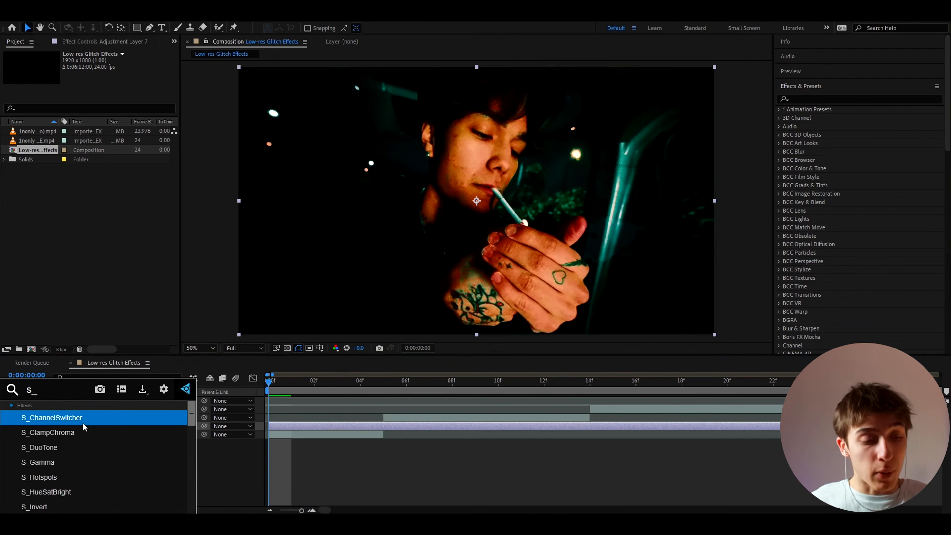
text(tvdamag)
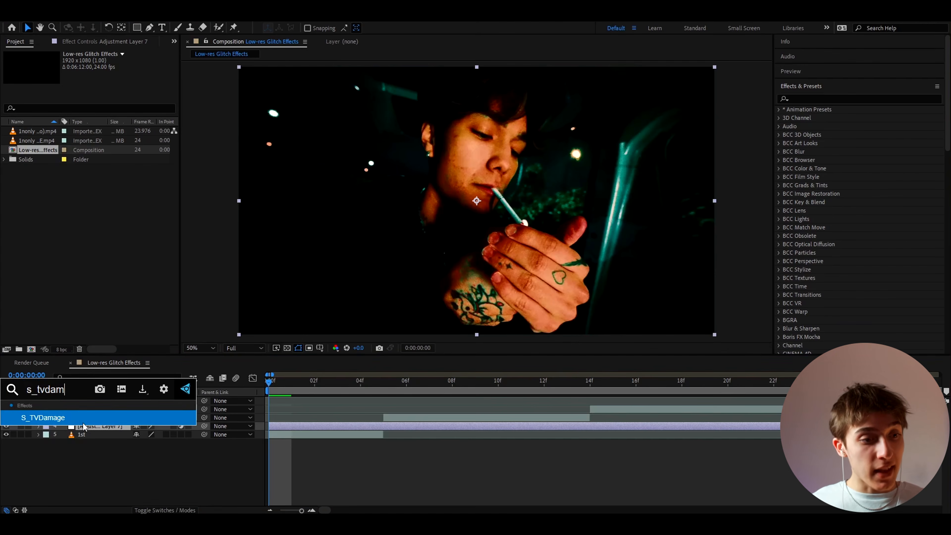
click(61, 419)
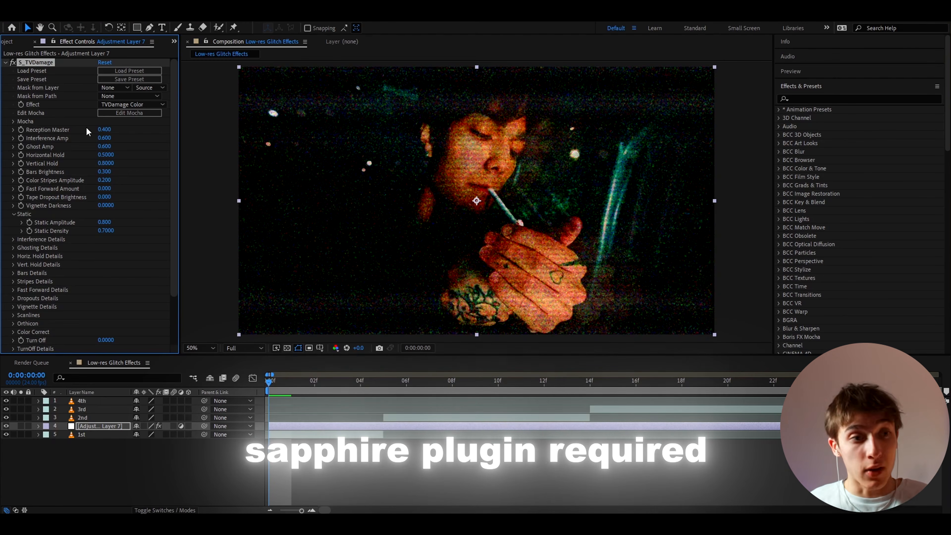
Set the TVDamage Reception Master and Scanlines values to 0.
drag(108, 131, 68, 136)
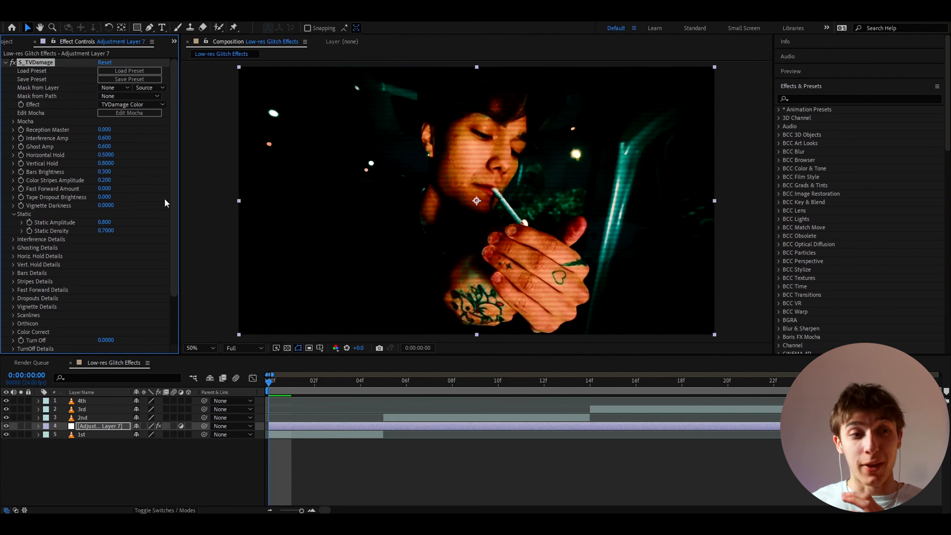
scroll(108, 216, down, 3)
click(14, 271)
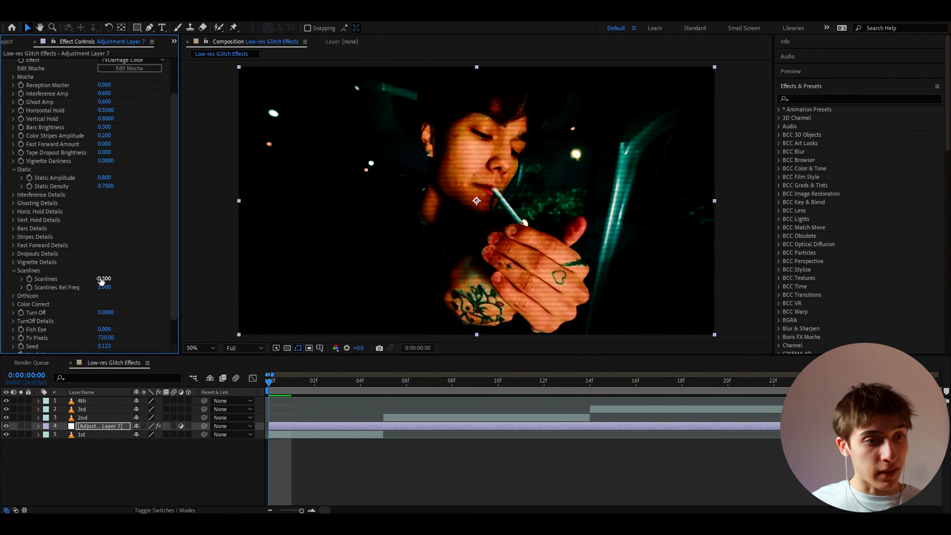
drag(102, 281, 56, 285)
scroll(57, 285, up, 3)
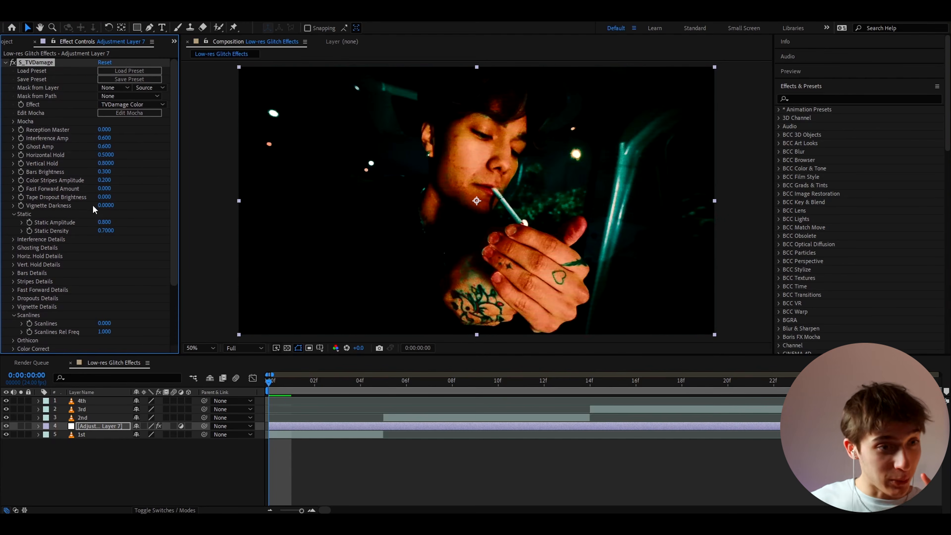
Set Fast Forward Amount to 1.550.
drag(105, 189, 182, 187)
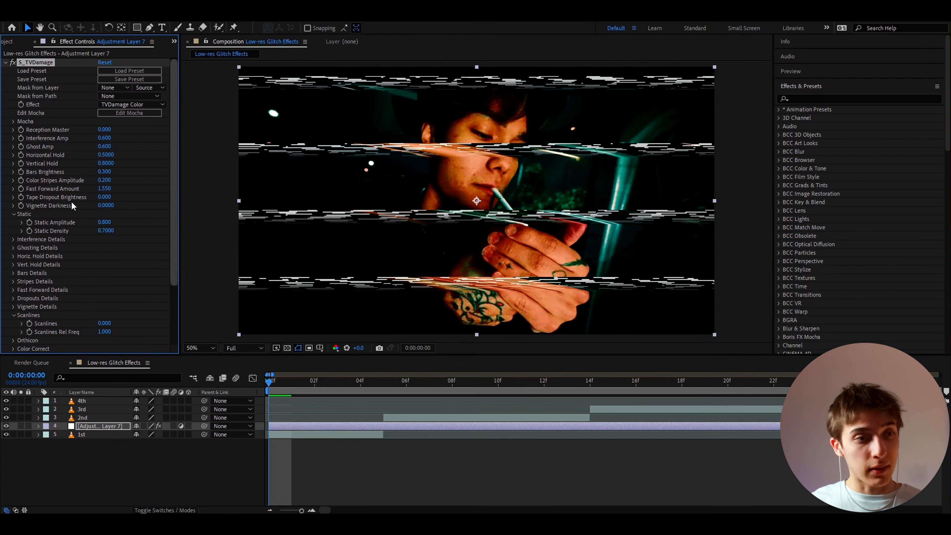
drag(105, 188, 600, 196)
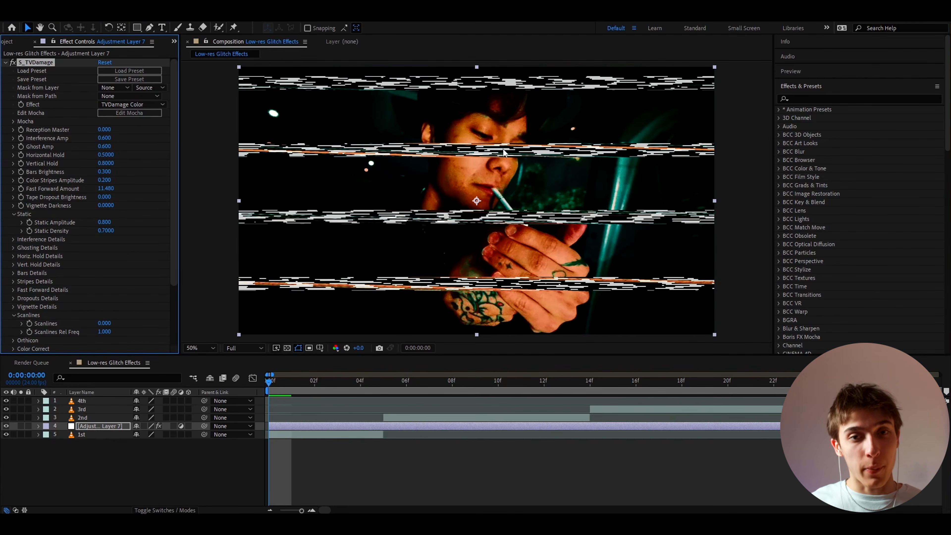
key(ctrl+z)
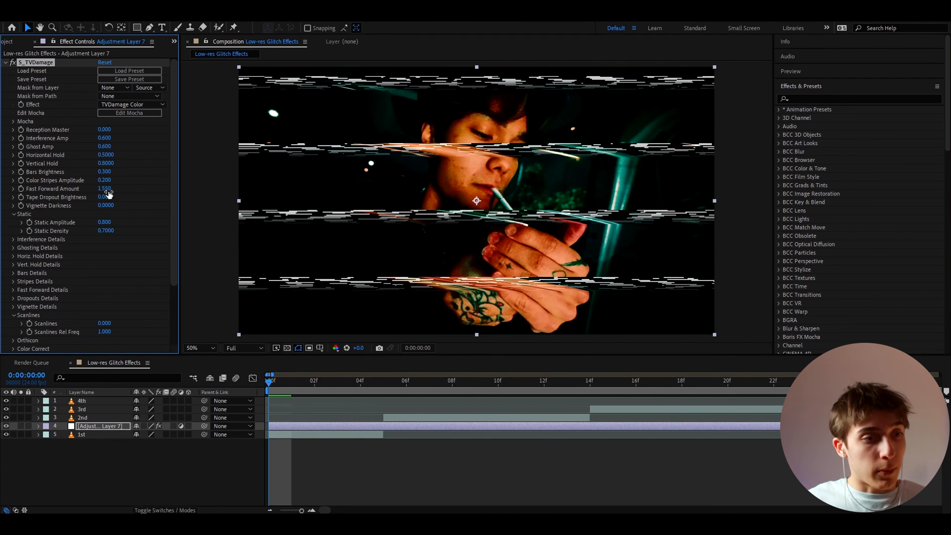
Expand Fast Forward Details and keyframe Band Frequency 3.50, Band Shift 0.350 and Band Height 0.3000 at frame 0.
click(13, 290)
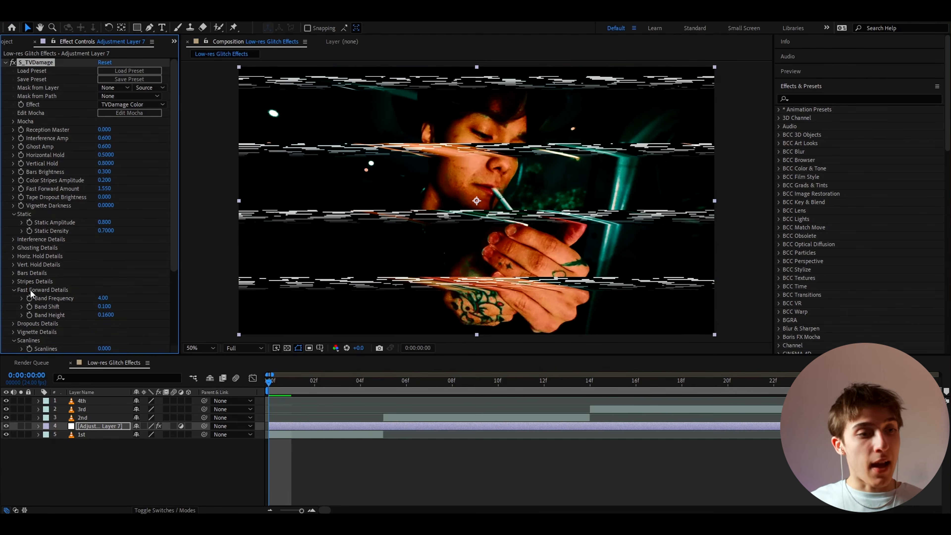
click(29, 315)
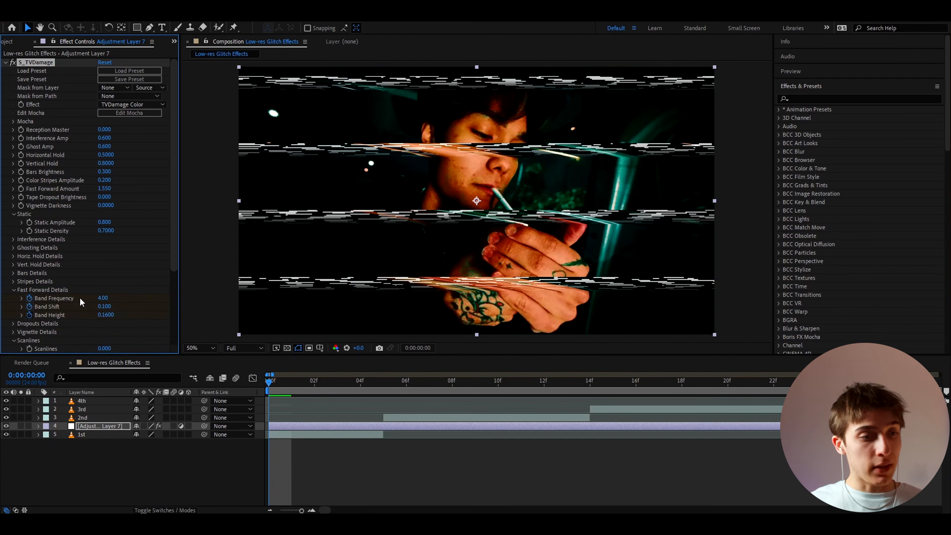
drag(105, 298, 125, 314)
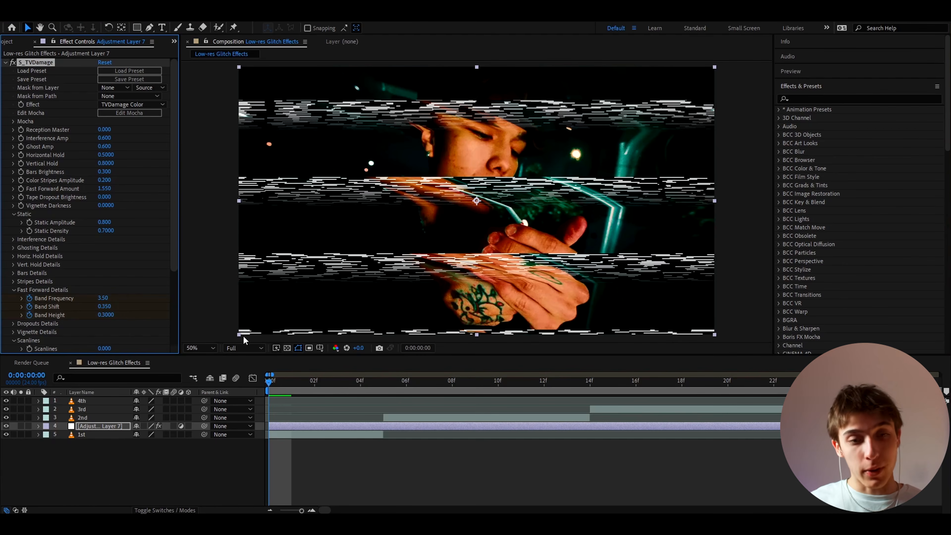
At frame 1, keyframe Band Frequency 0.70, Band Shift 0.840 and Band Height 1.0000.
key(=)
click(294, 382)
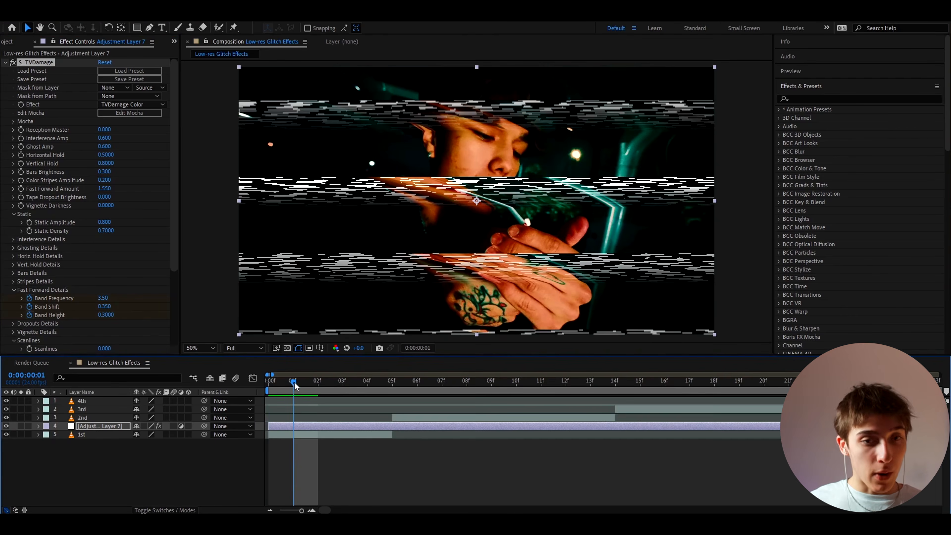
key(u)
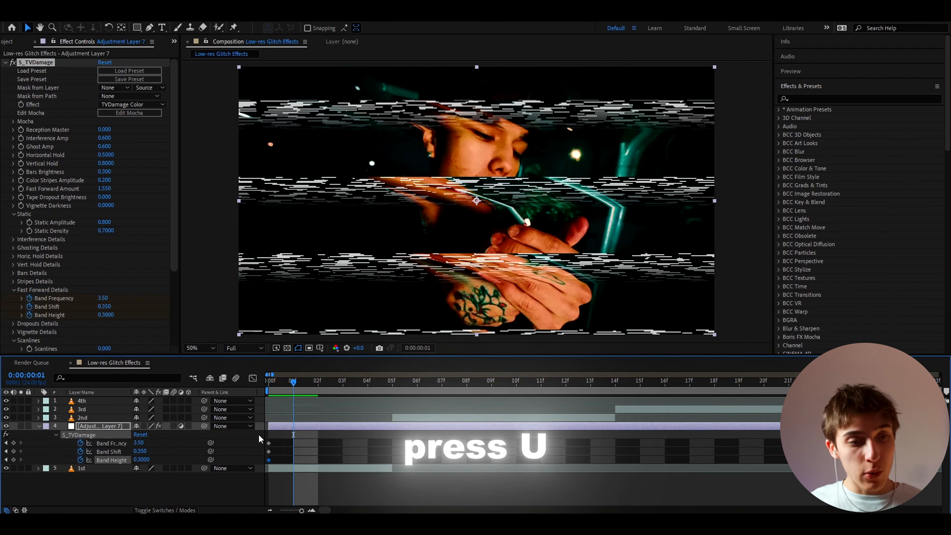
click(280, 445)
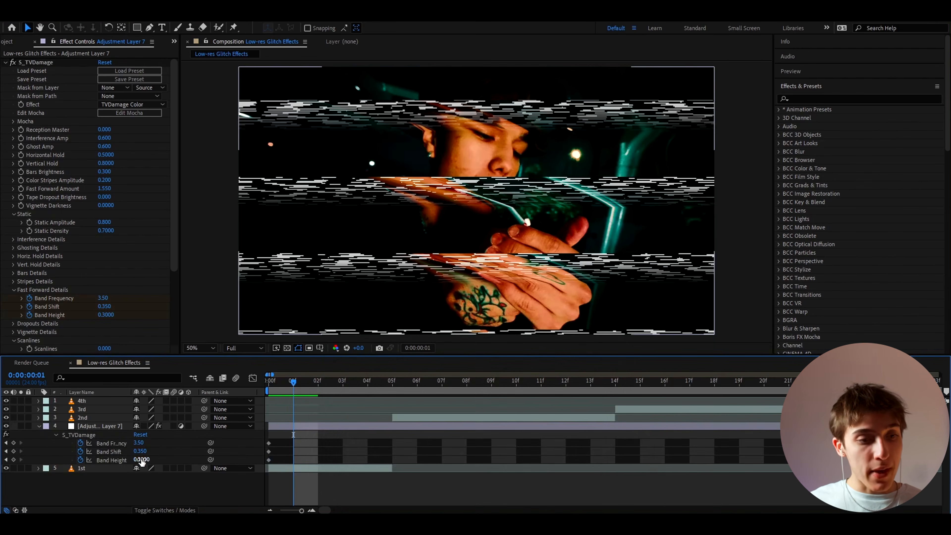
drag(140, 456, 166, 448)
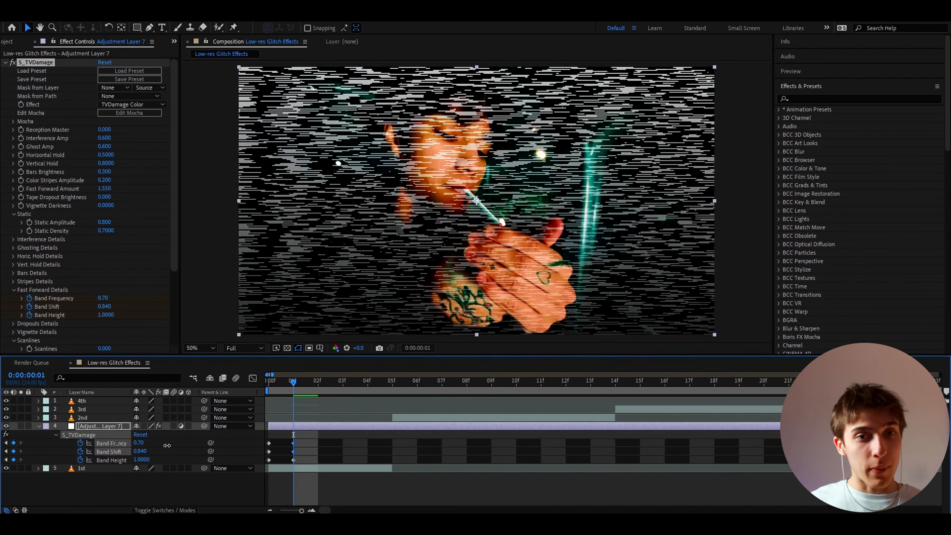
At frame 2, set Band Frequency to 0.00 and Band Shift to 0.790.
drag(299, 381, 317, 386)
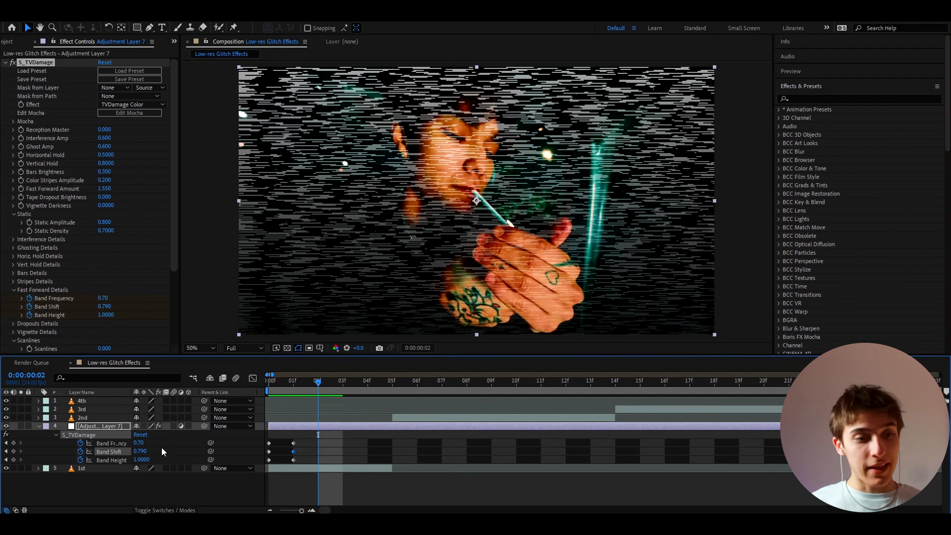
drag(140, 443, 121, 446)
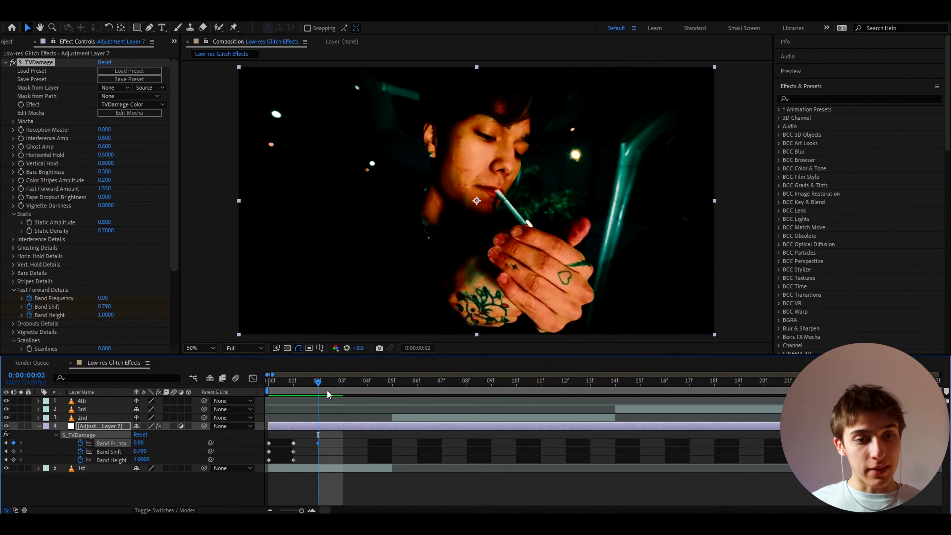
Preview the glitch animation from the start and collapse the adjustment layer's properties.
key(space)
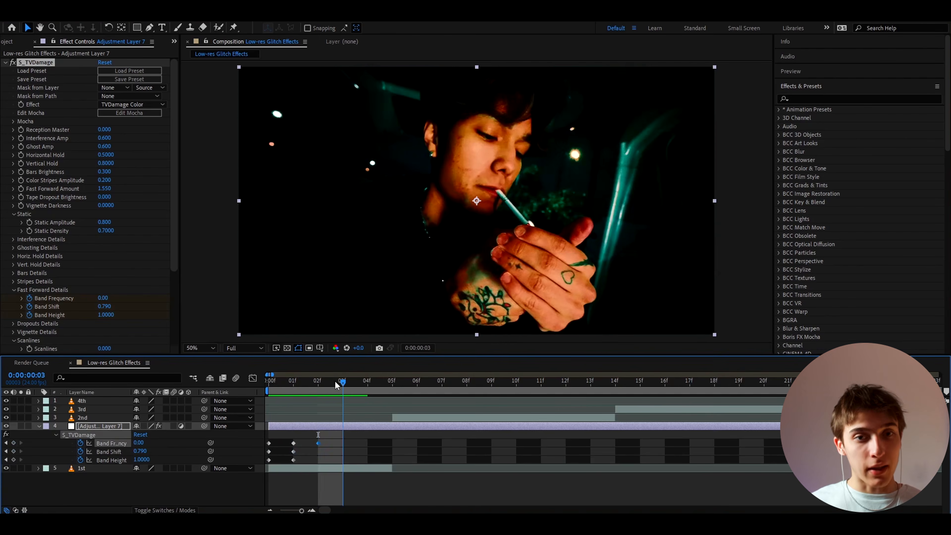
click(277, 424)
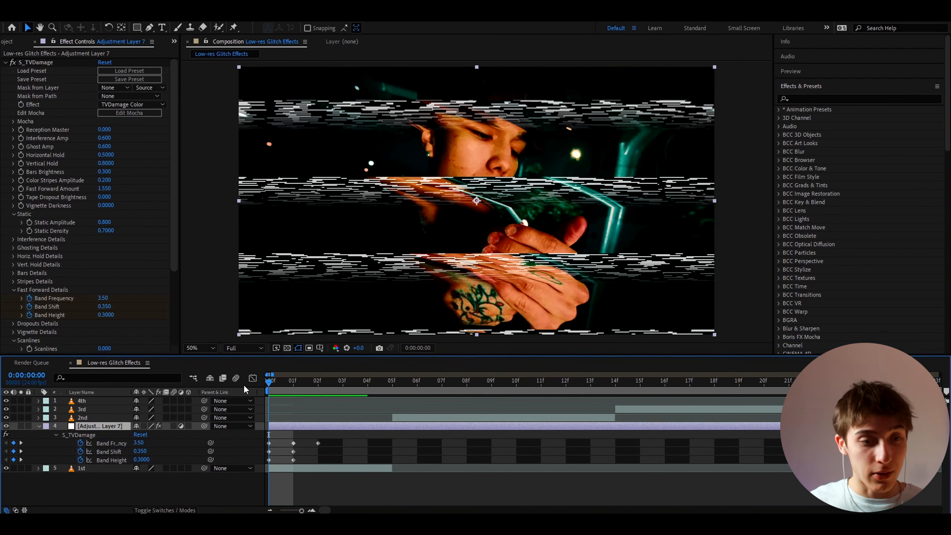
key(space)
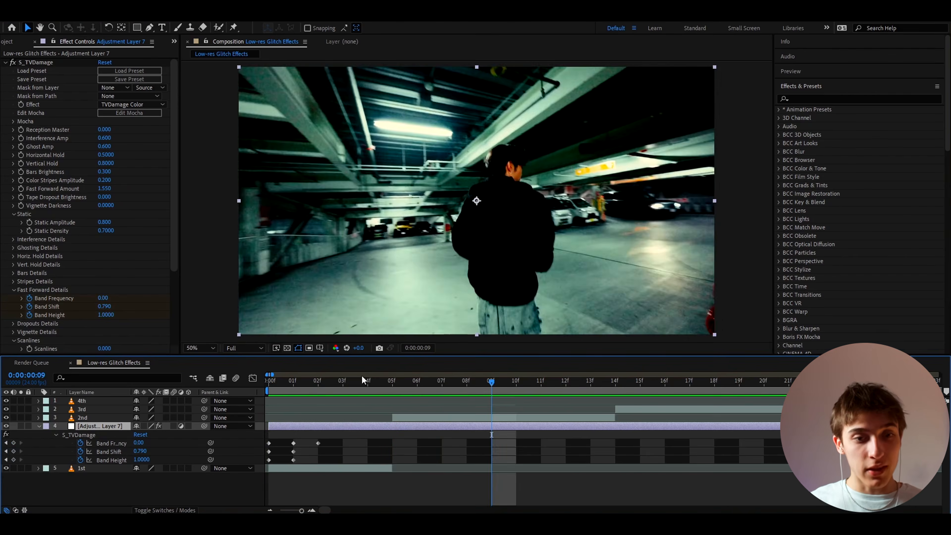
key(space)
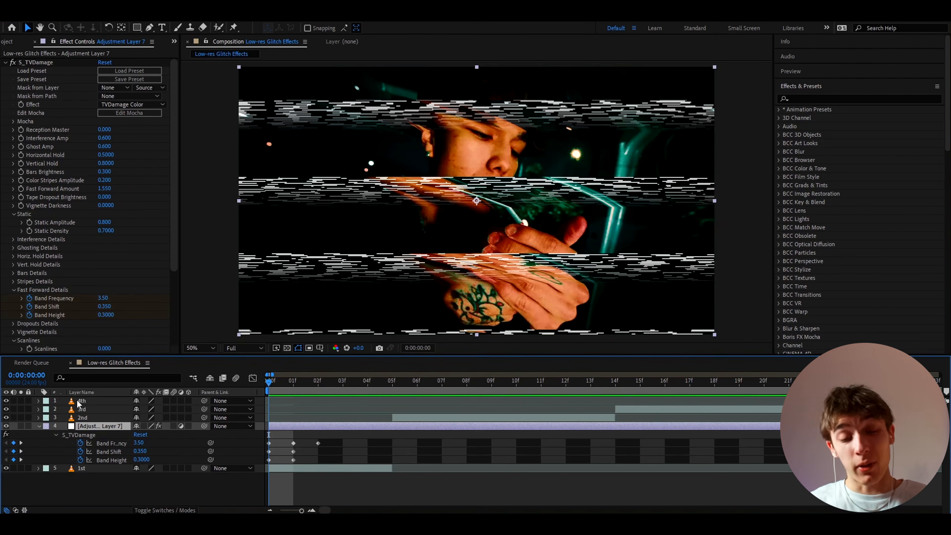
click(39, 427)
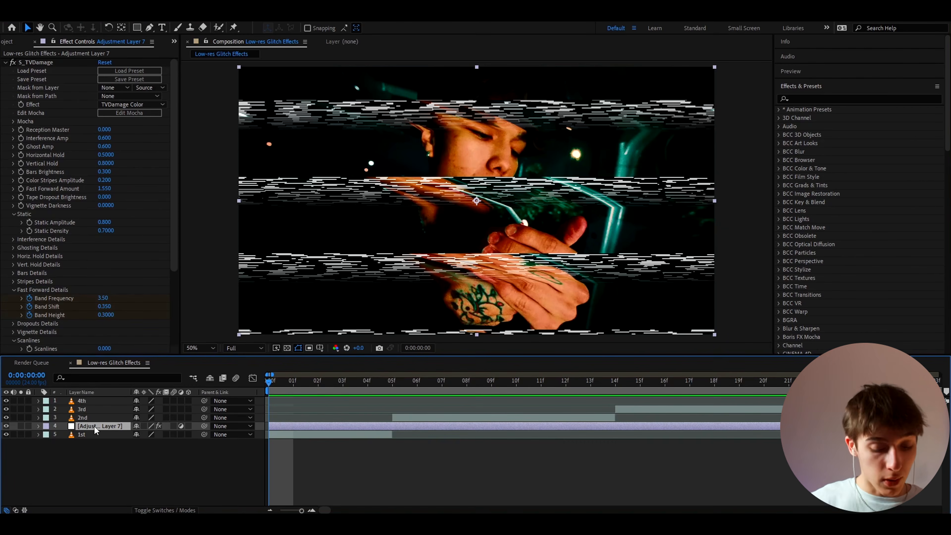
Add a new adjustment layer and hide the TVDamage adjustment layer.
key(ctrl+alt+y)
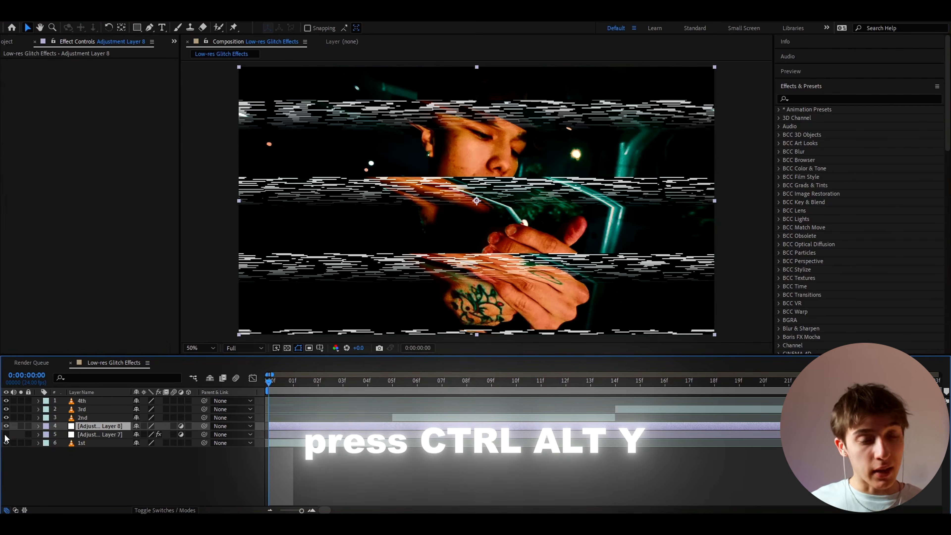
click(6, 435)
Apply the Glitch 1 preset from the user Glitch Presets folder to the timeline.
click(780, 109)
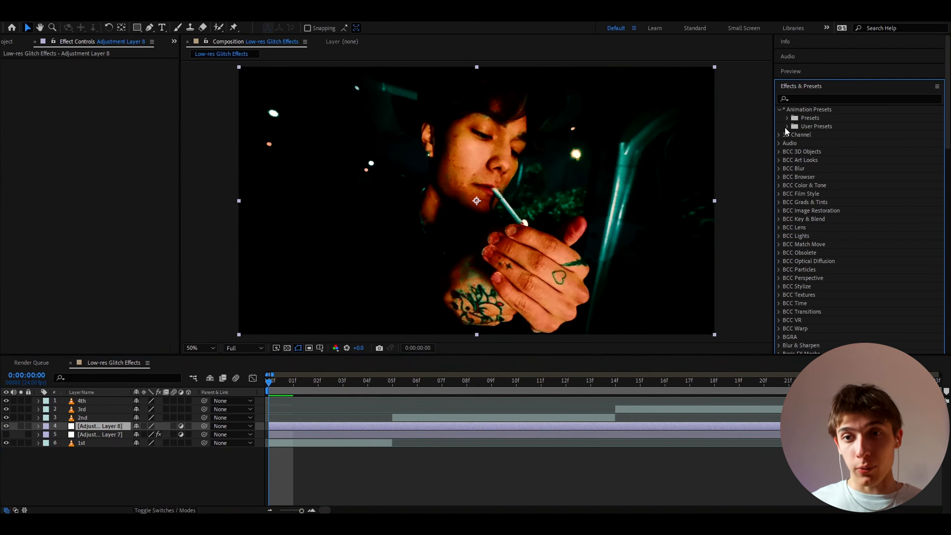
click(787, 127)
click(796, 152)
click(804, 169)
scroll(835, 179, down, 2)
scroll(841, 135, down, 2)
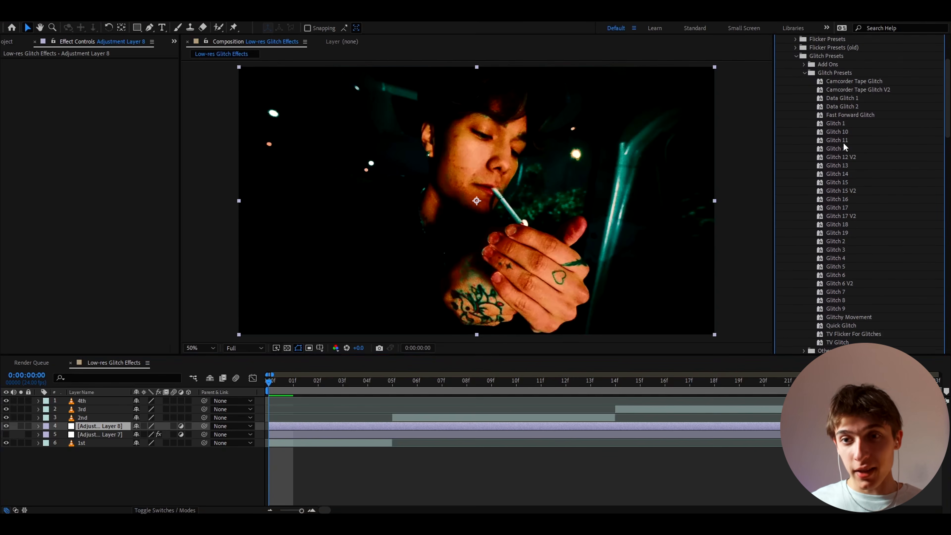
drag(834, 124, 240, 428)
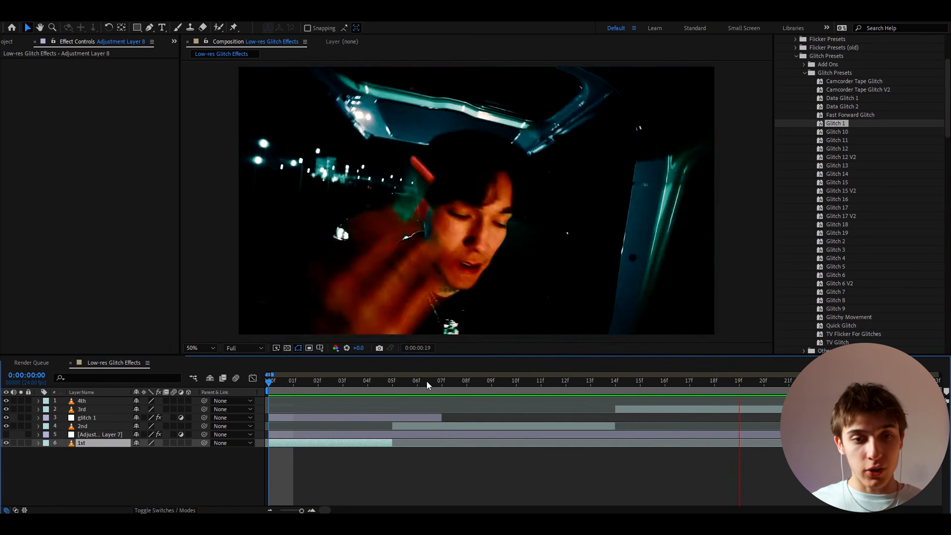
Return to the start and turn the TVDamage adjustment layer's visibility back on.
drag(277, 380, 245, 403)
click(292, 418)
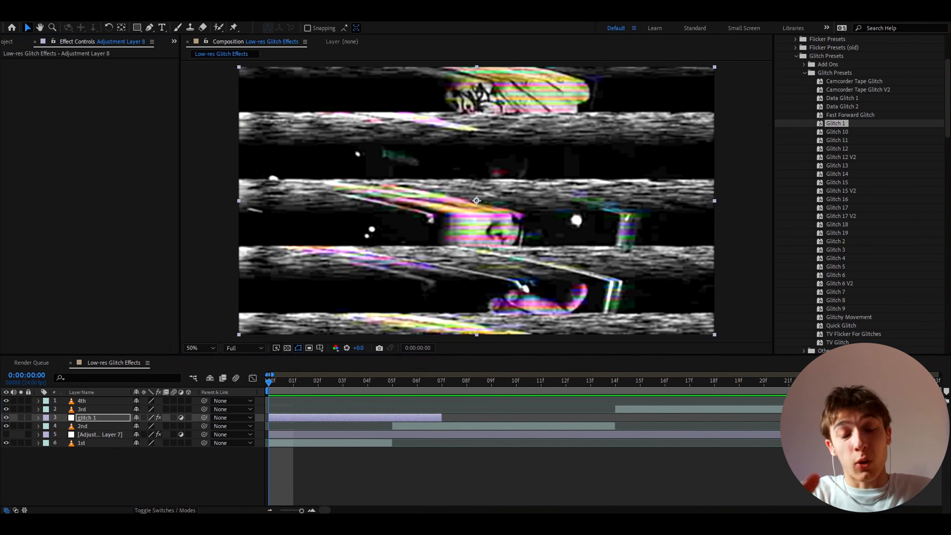
click(288, 436)
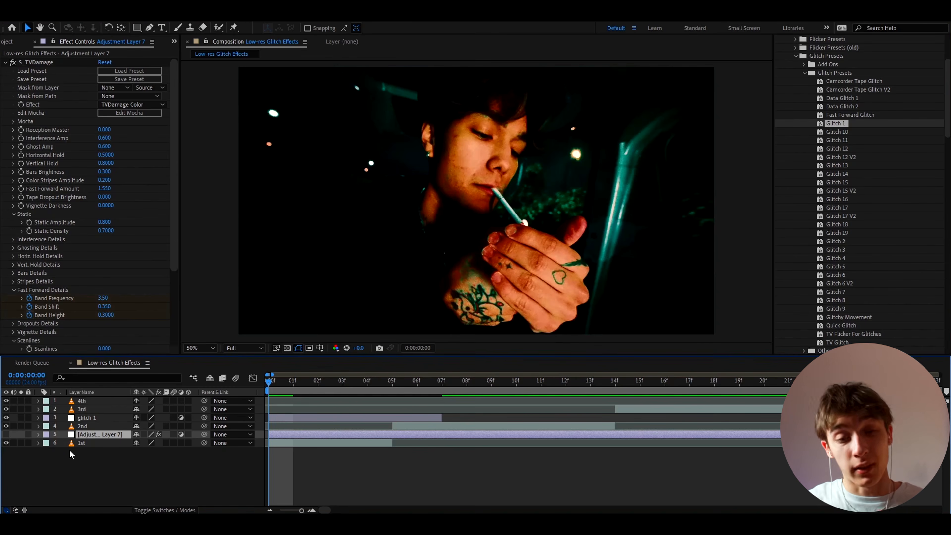
click(7, 434)
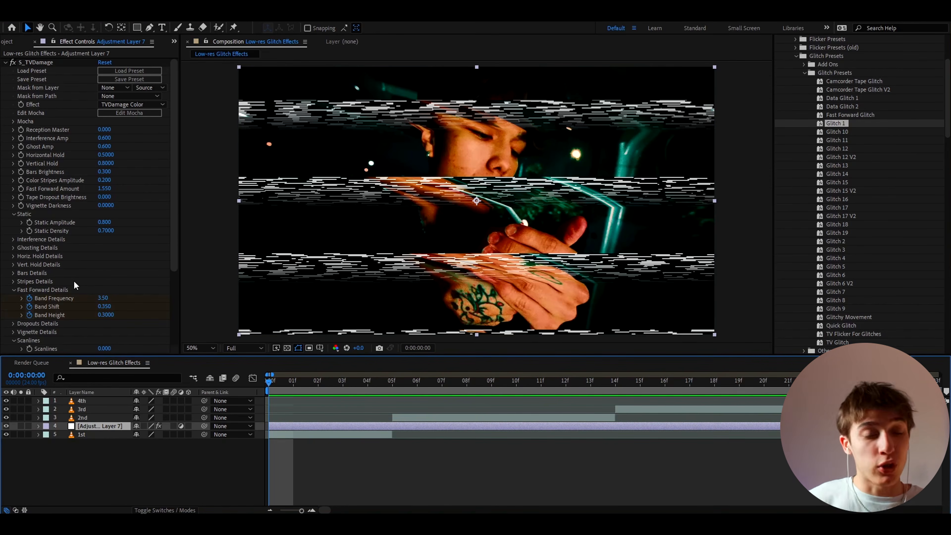
Add the Posterize effect to the TVDamage adjustment layer.
key(ctrl+space)
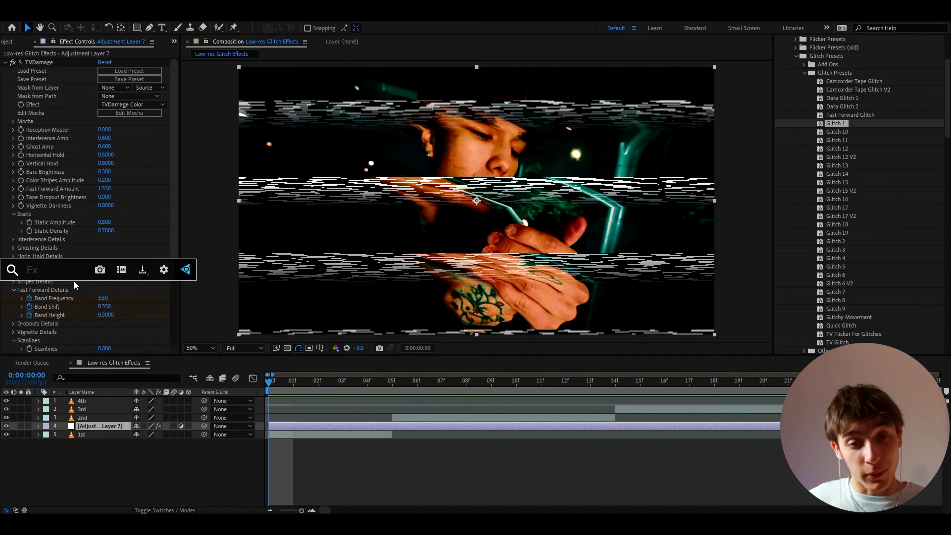
text(post)
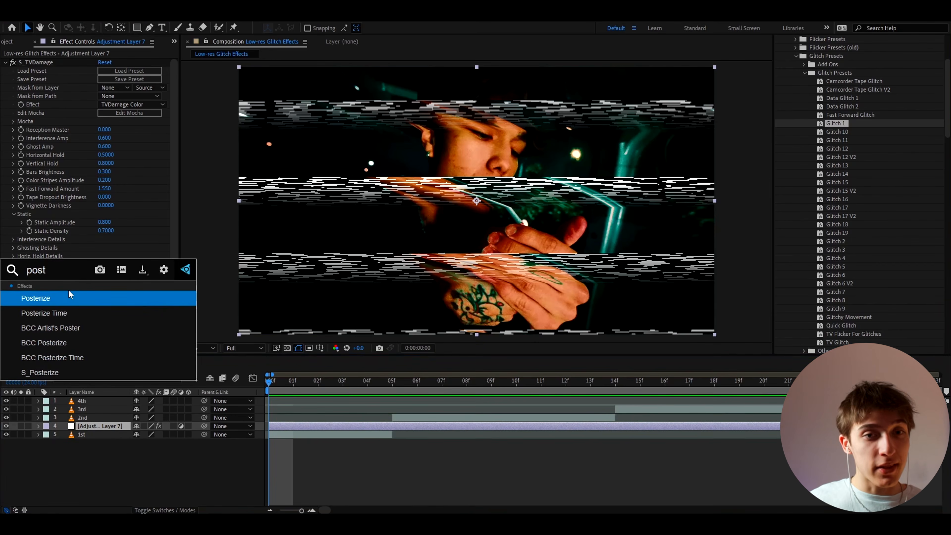
click(49, 296)
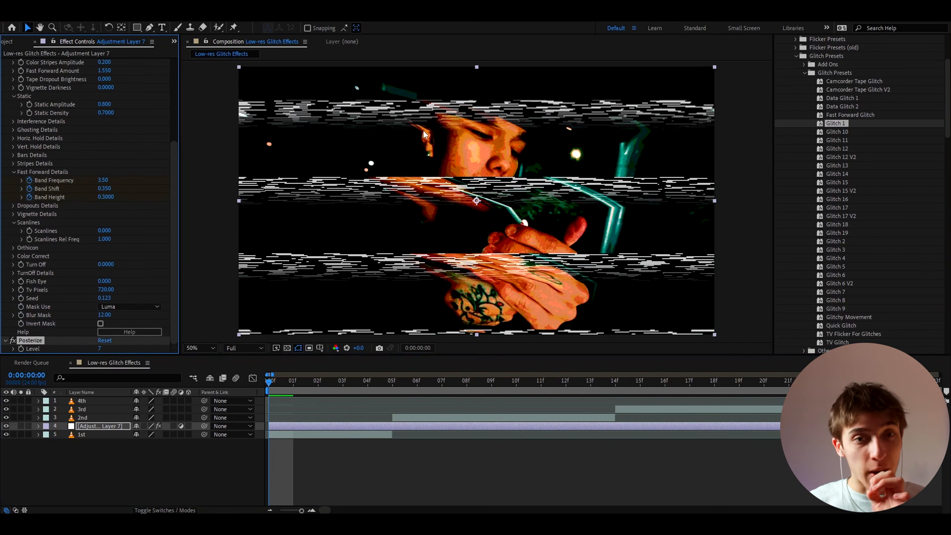
Set the Posterize level on the TVDamage adjustment layer to 12.
key(period)
key(period)
scroll(482, 148, down, 1)
click(214, 349)
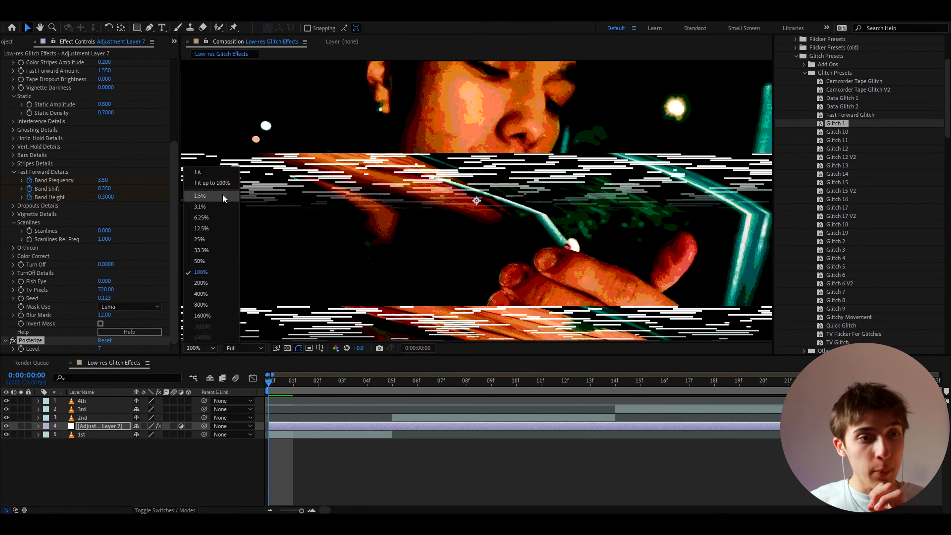
click(207, 183)
click(100, 348)
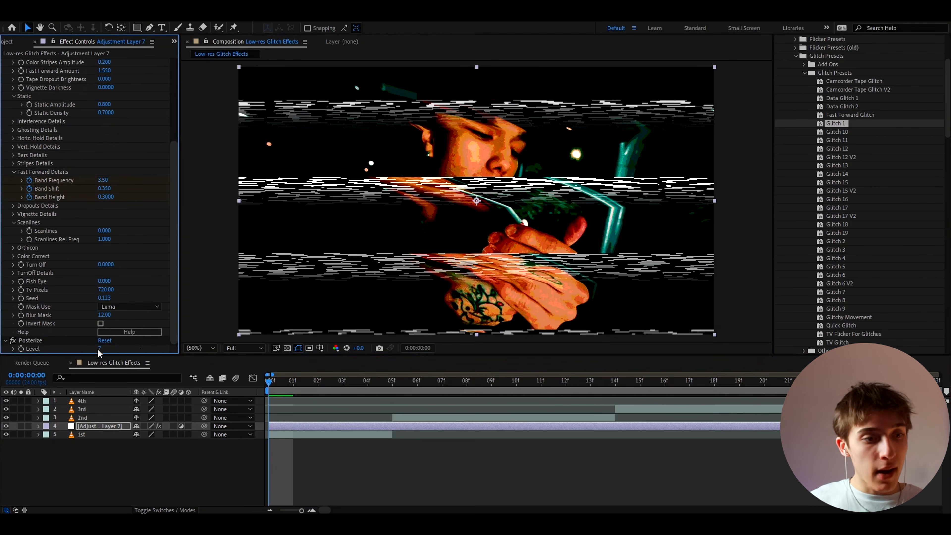
text(10)
click(140, 348)
Add the Mosaic effect and set Horizontal Blocks to about 237 and Vertical Blocks to about 409.
key(ctrl+space)
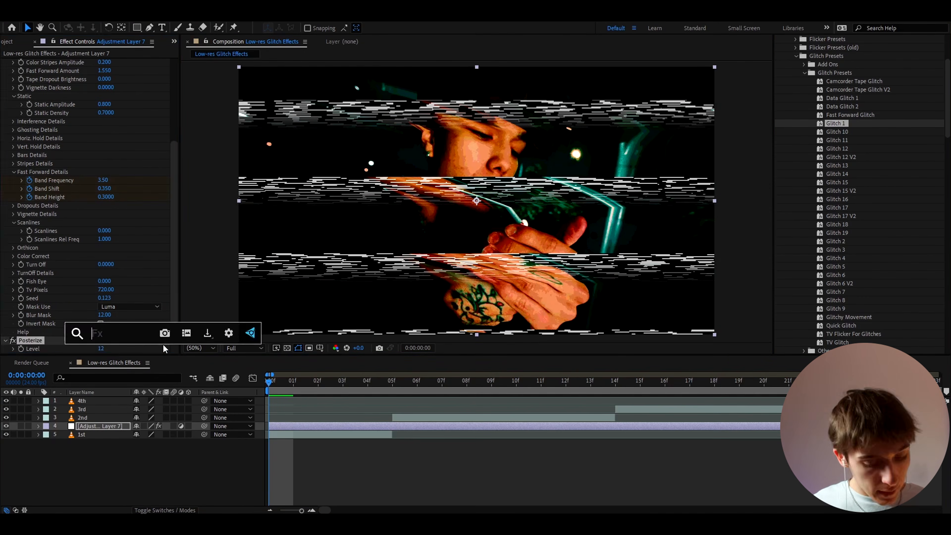
text(mosaic)
click(107, 358)
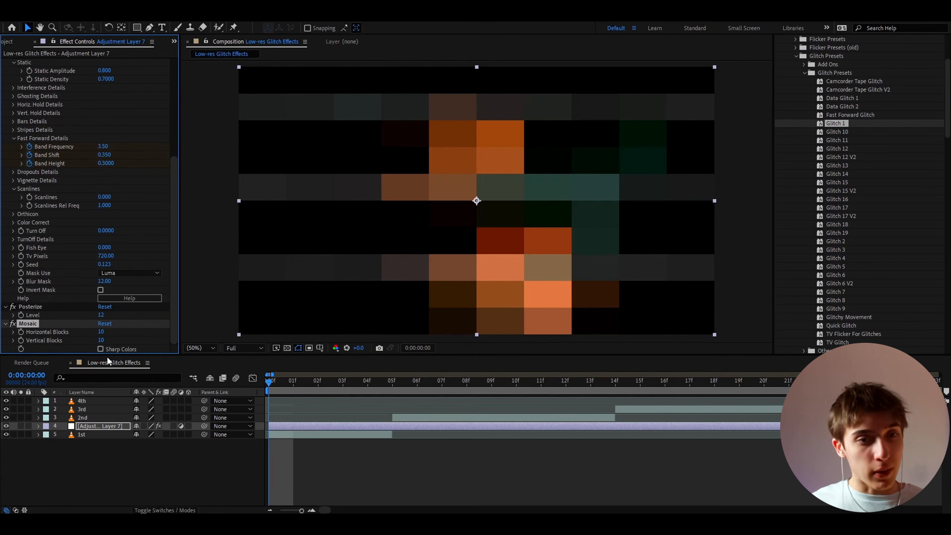
drag(101, 332, 221, 330)
drag(101, 340, 348, 348)
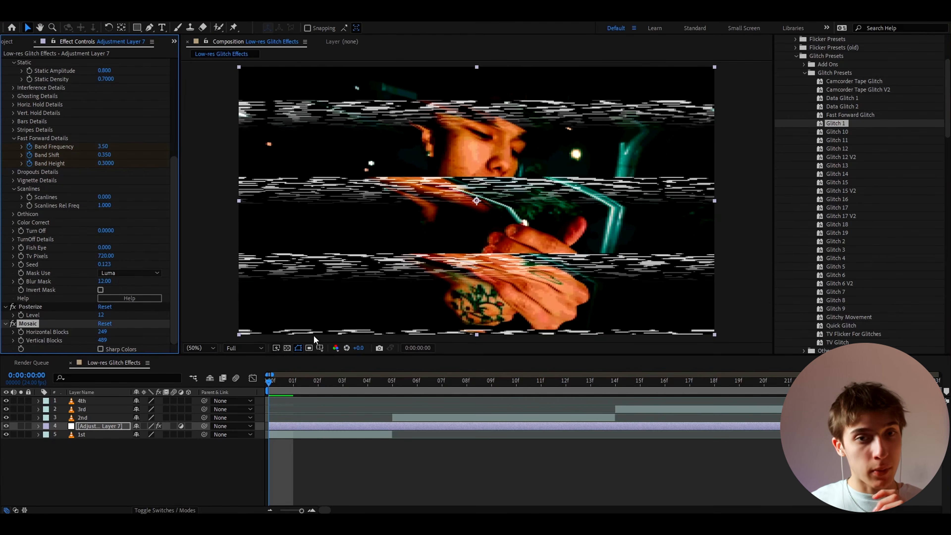
mouse_move(102, 332)
mouse_down()
mouse_move(32, 332)
mouse_move(114, 337)
mouse_up()
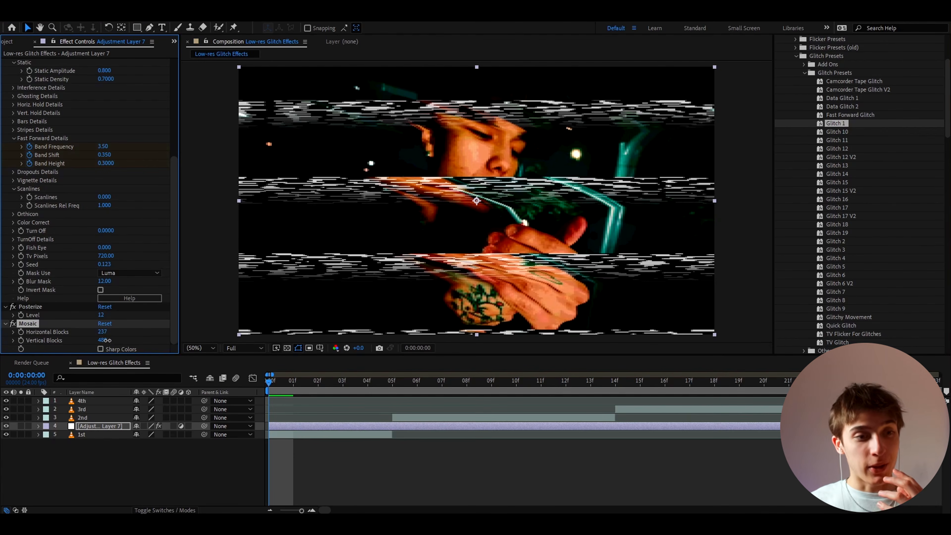
Add the NTSC-rs effect to the adjustment layer and adjust its Snow amount.
key(ctrl+space)
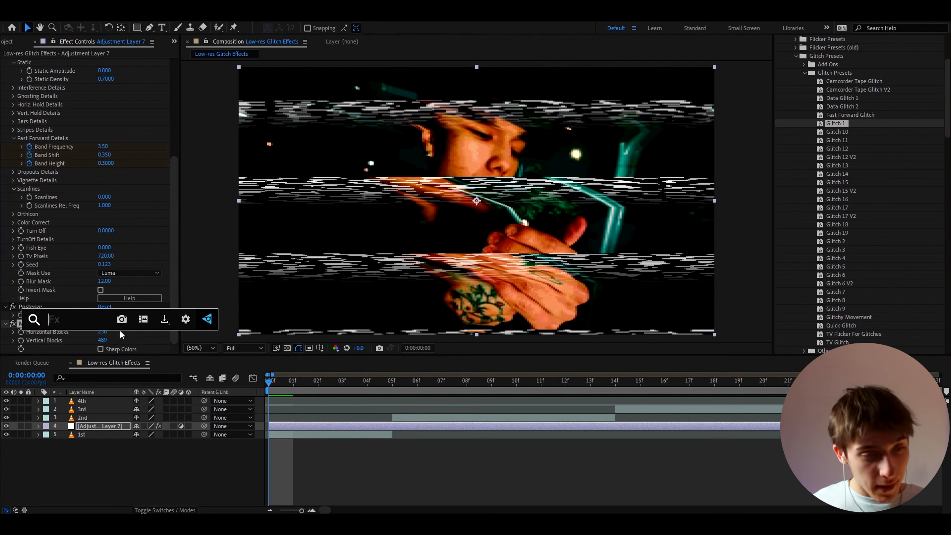
text(nts)
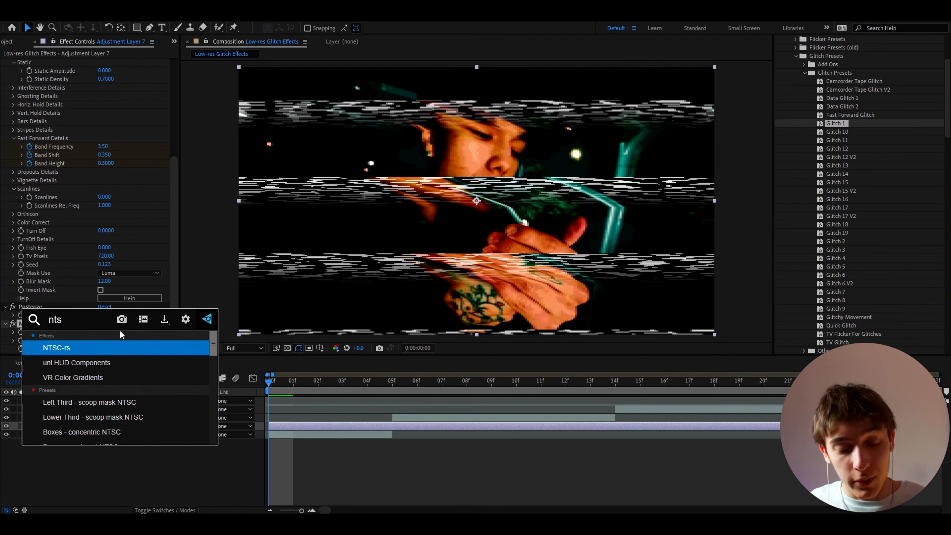
click(61, 347)
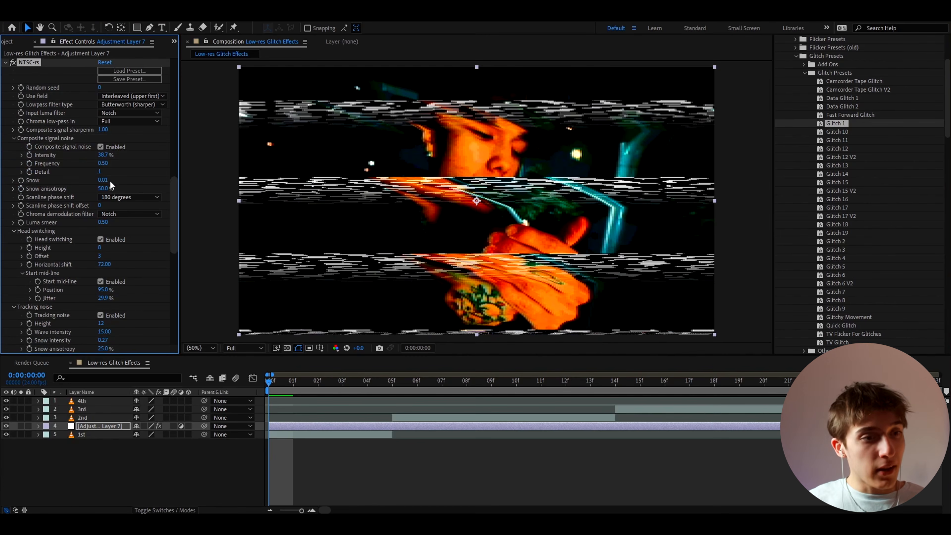
drag(106, 182, 146, 185)
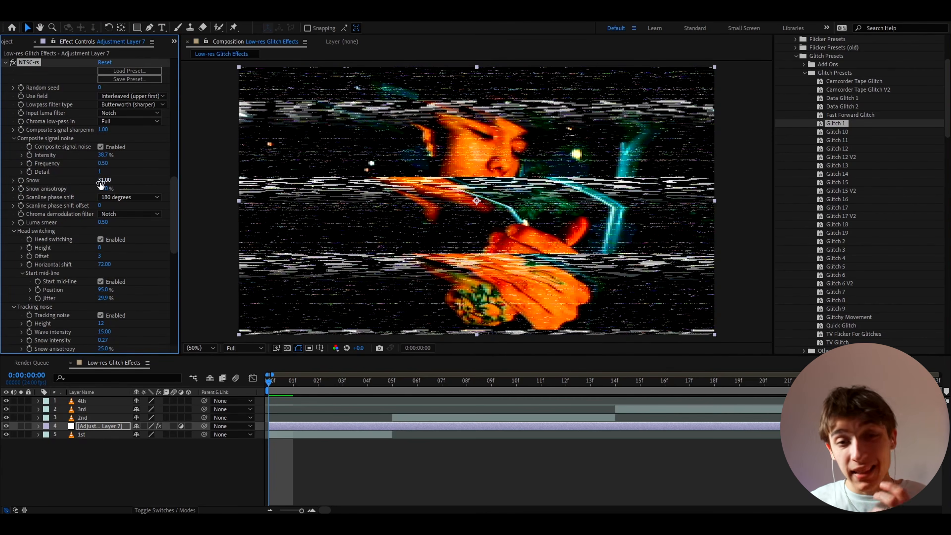
drag(100, 184, 89, 184)
Enable NTSC-rs Scale with video size and set Horizontal scale to 1.52.
scroll(68, 196, down, 10)
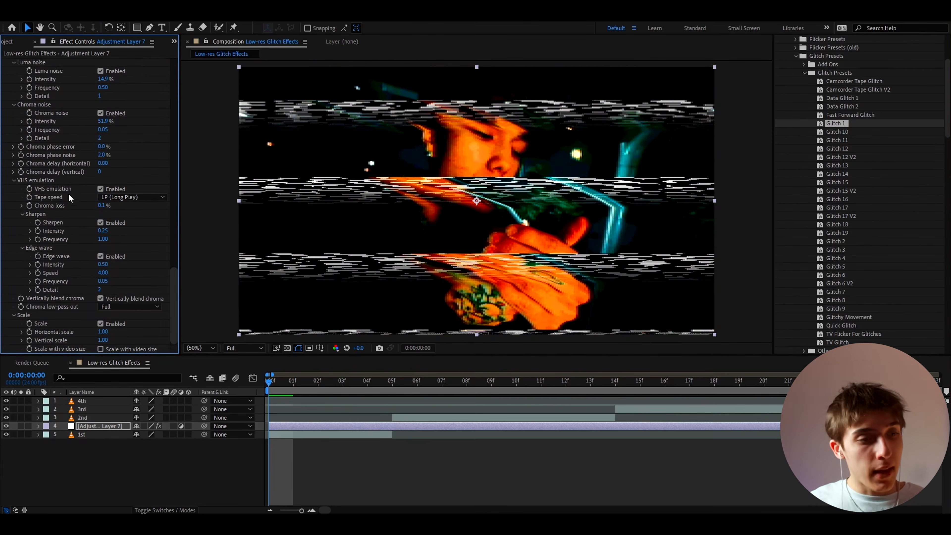
click(100, 349)
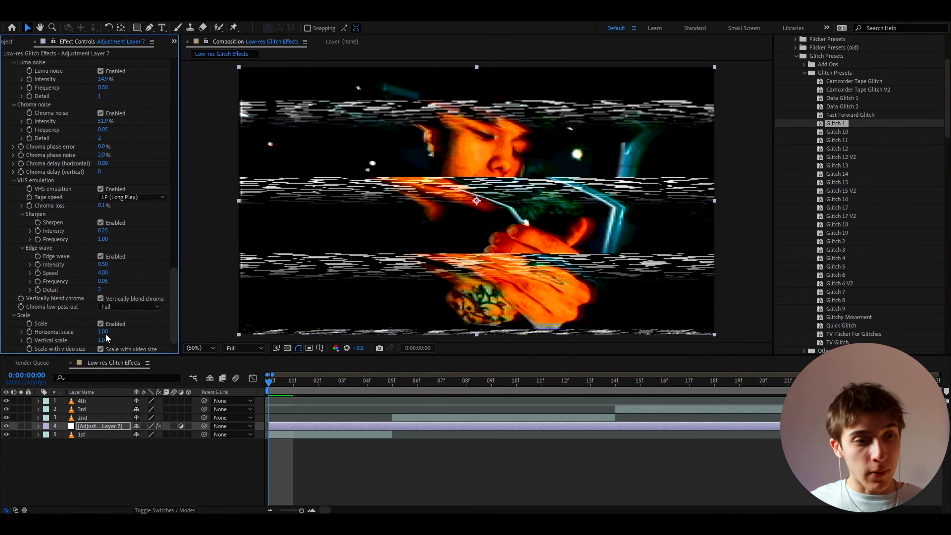
drag(103, 332, 123, 332)
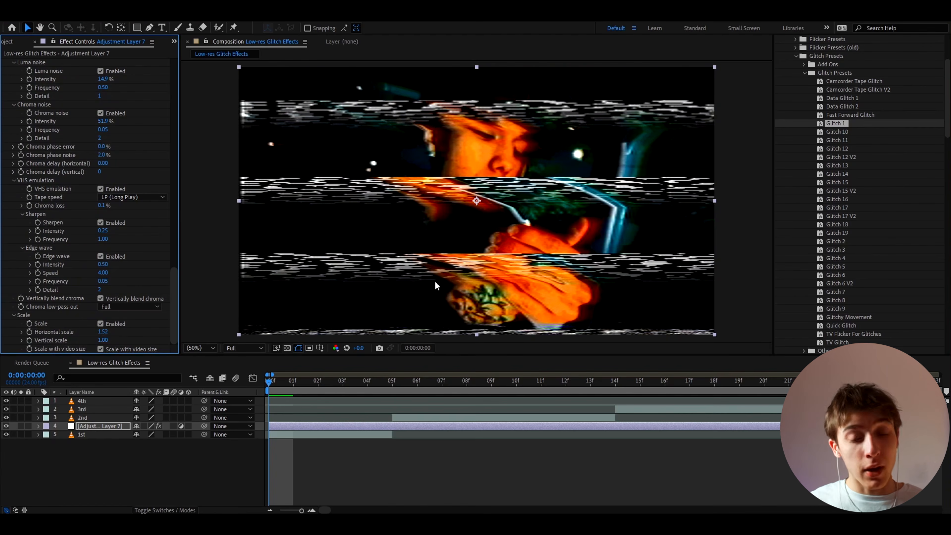
Add Fast Box Blur to the adjustment layer with a blur radius of 2.
scroll(64, 235, up, 4)
key(ctrl+space)
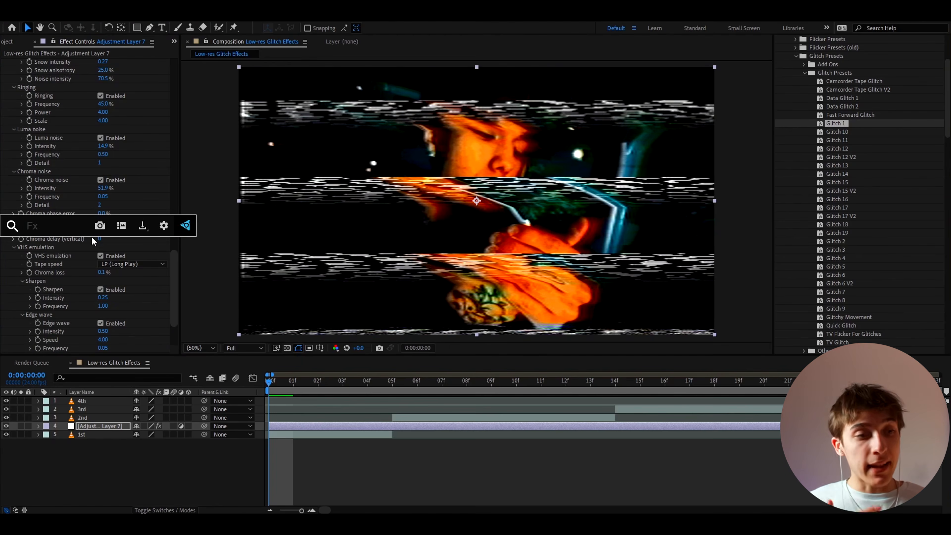
text(fast)
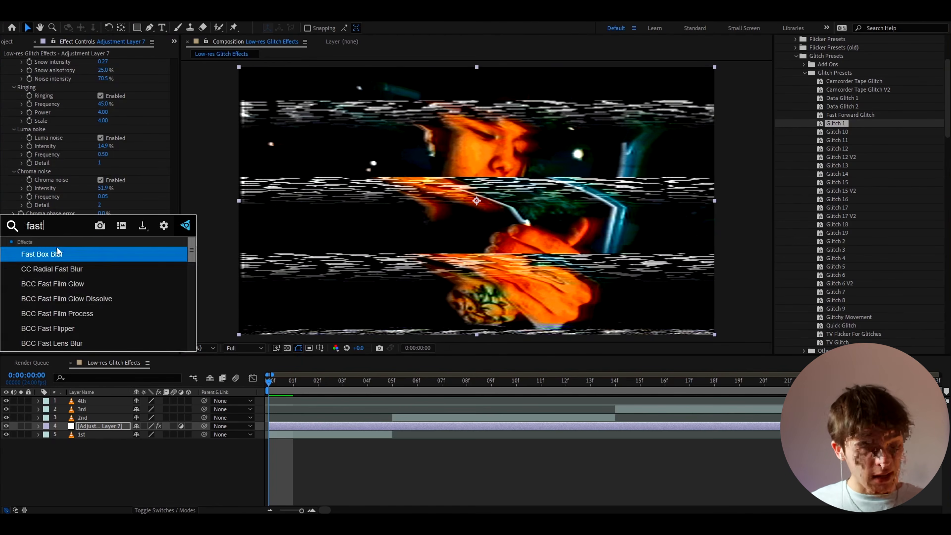
click(57, 254)
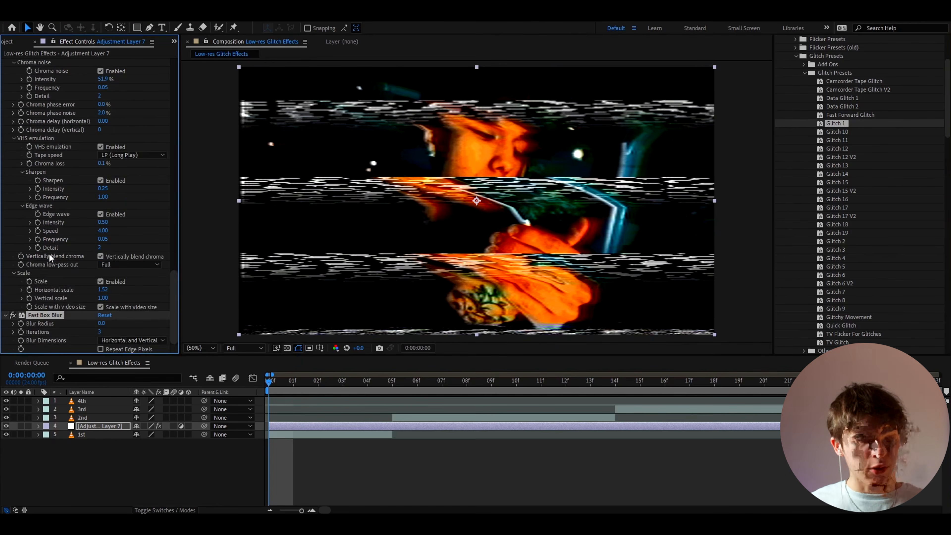
click(103, 323)
text(2)
key(Return)
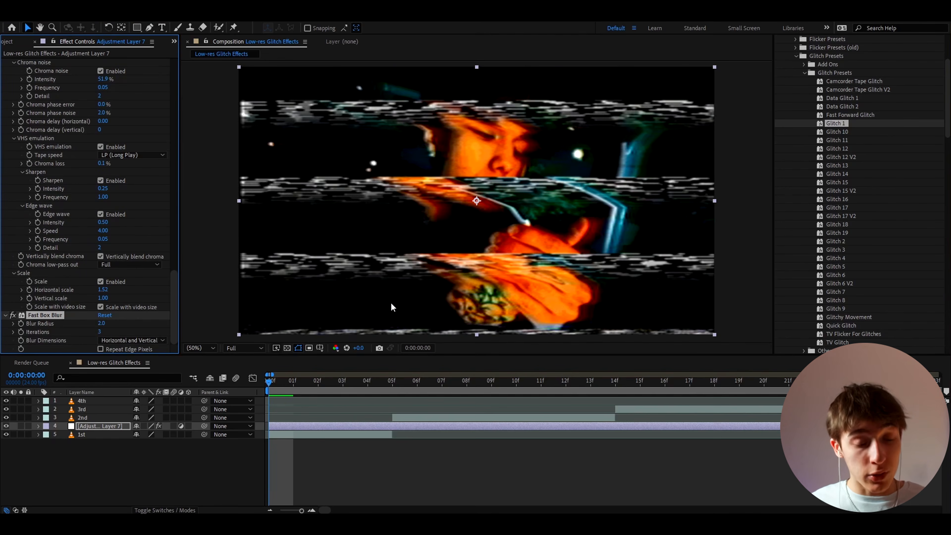
Add Unsharp Mask with Amount 150 and Radius 4.
key(ctrl+space)
text(uns)
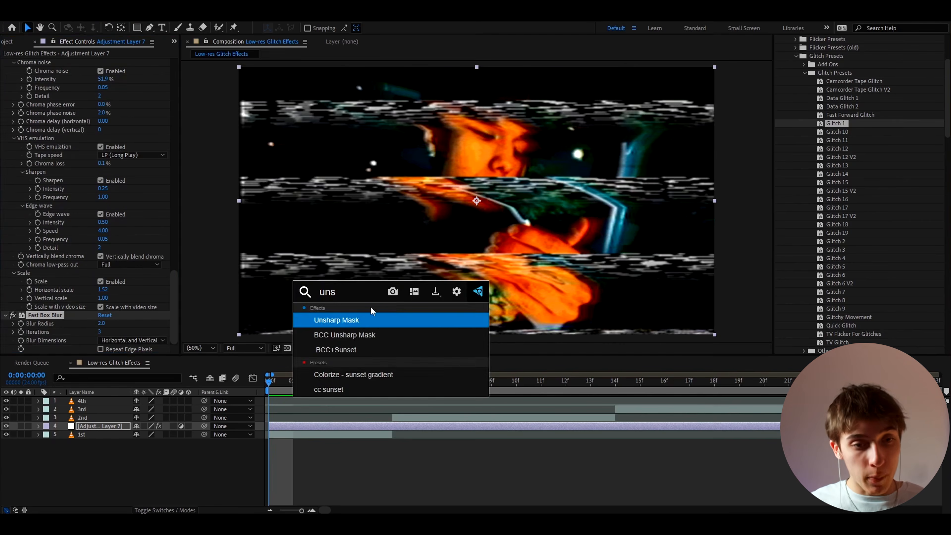
key(Return)
click(104, 332)
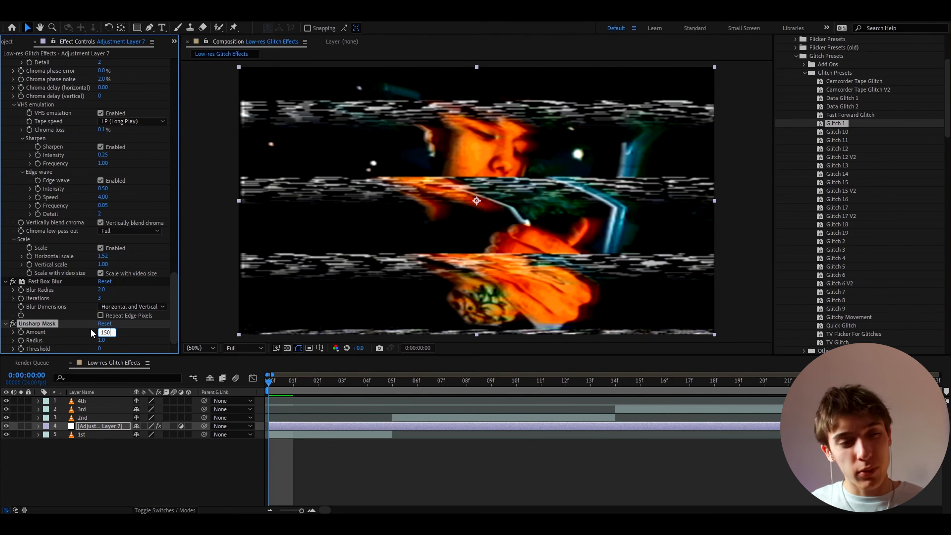
click(102, 340)
text(4)
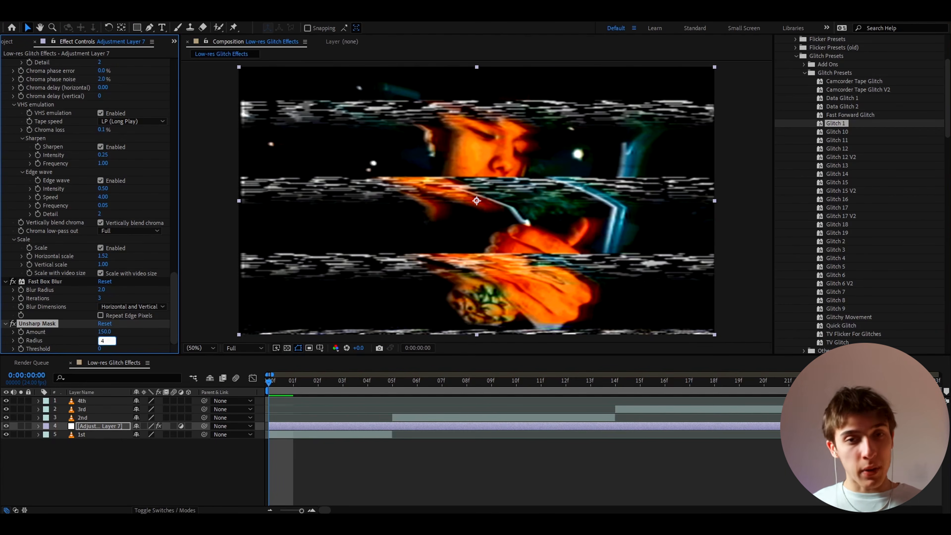
key(Return)
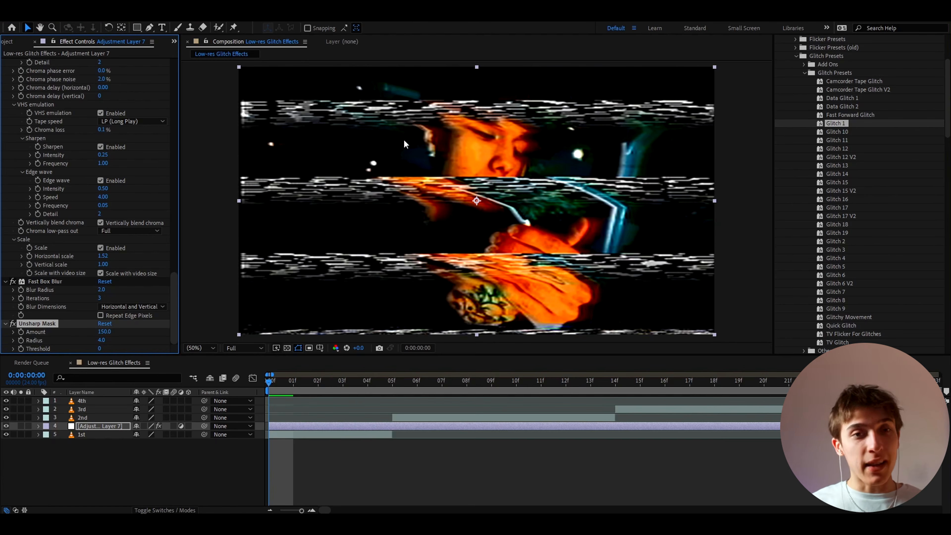
Add the Exposure effect and raise Exposure to about 0.41 and Gamma Correction to about 1.48.
key(ctrl+space)
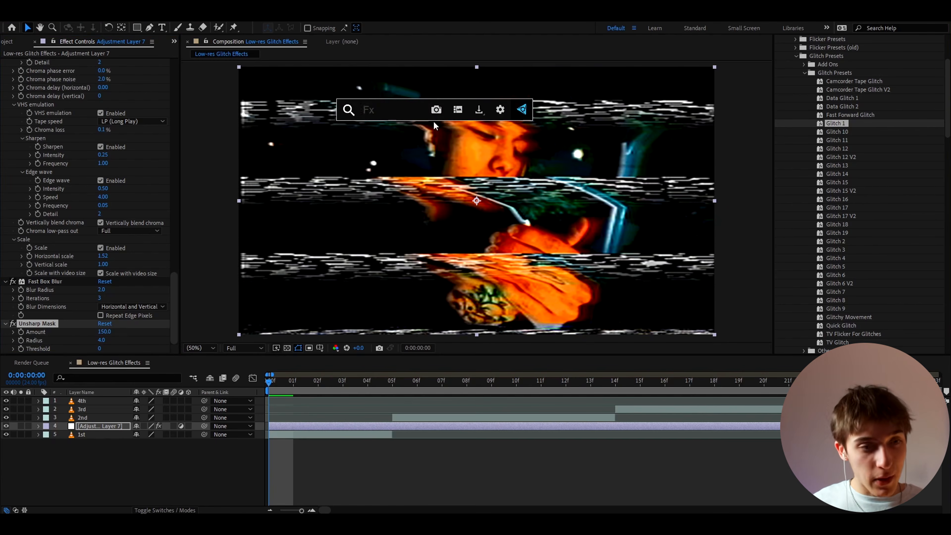
text(expos)
click(384, 135)
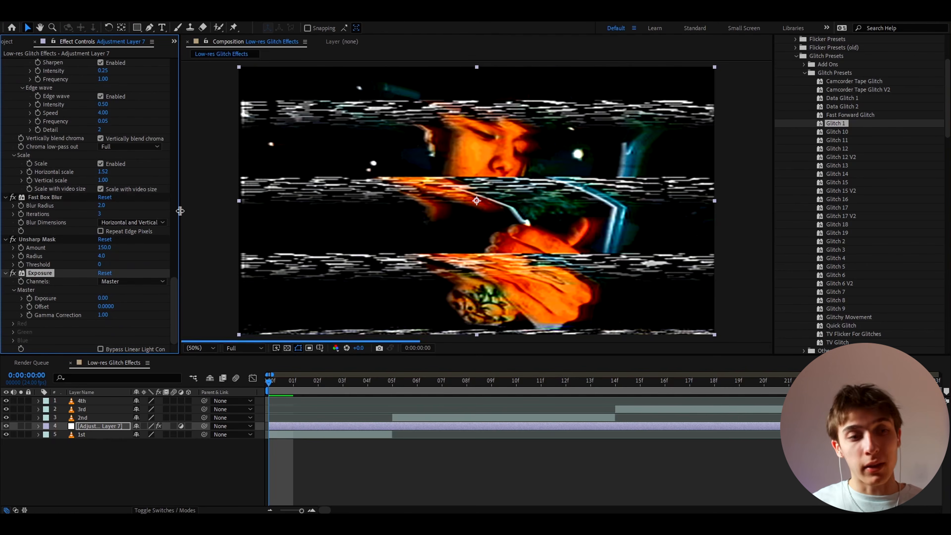
drag(114, 315, 124, 296)
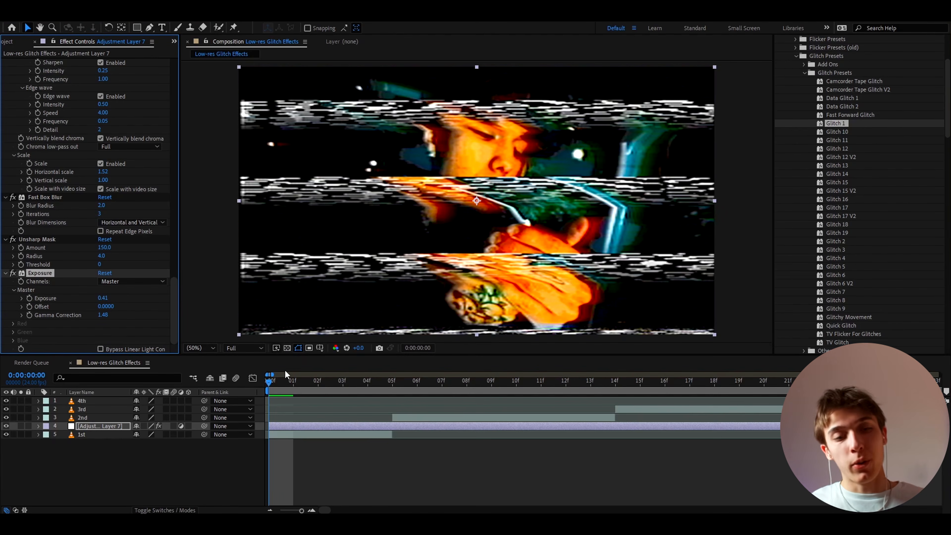
Create a new adjustment layer at the top of the layer stack.
click(321, 381)
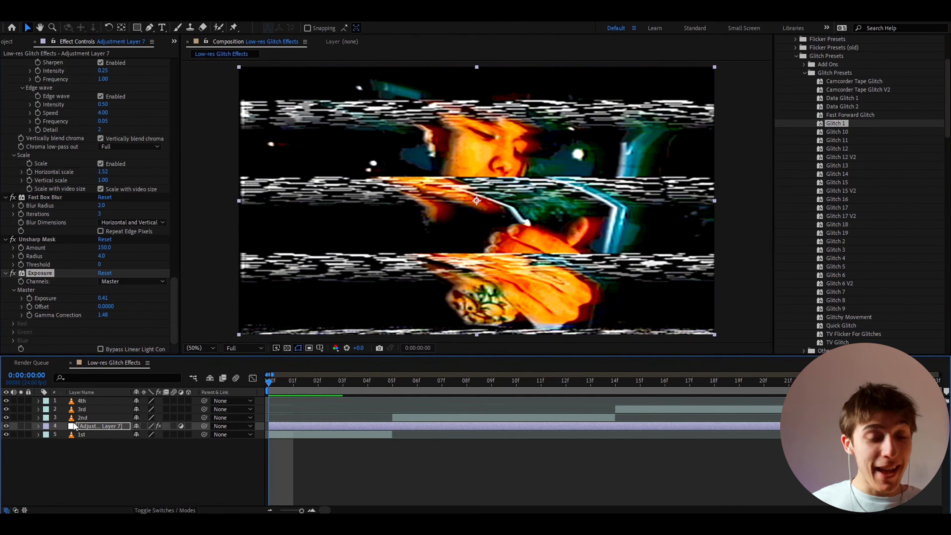
click(89, 402)
key(ctrl+alt+y)
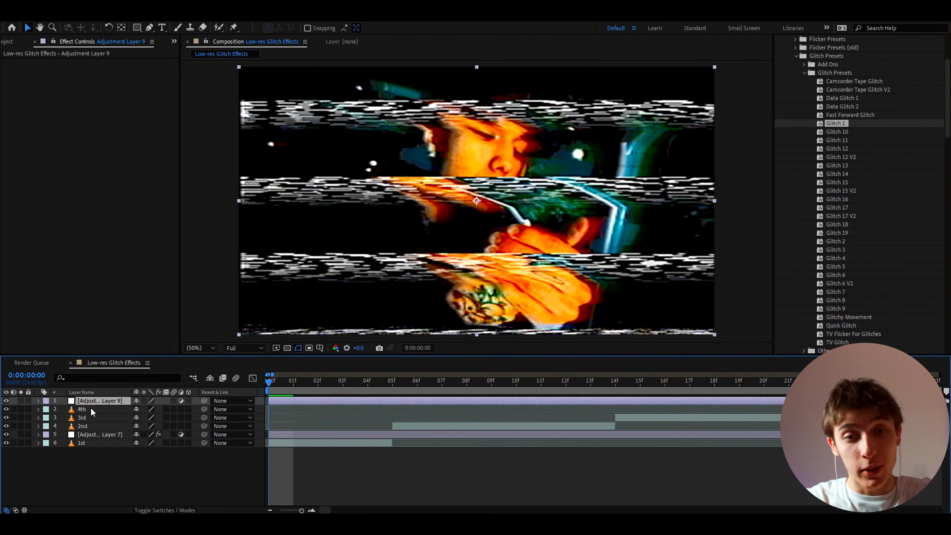
Apply S_JpegDamage to the new adjustment layer and set its Res Factor to 3.
key(ctrl+space)
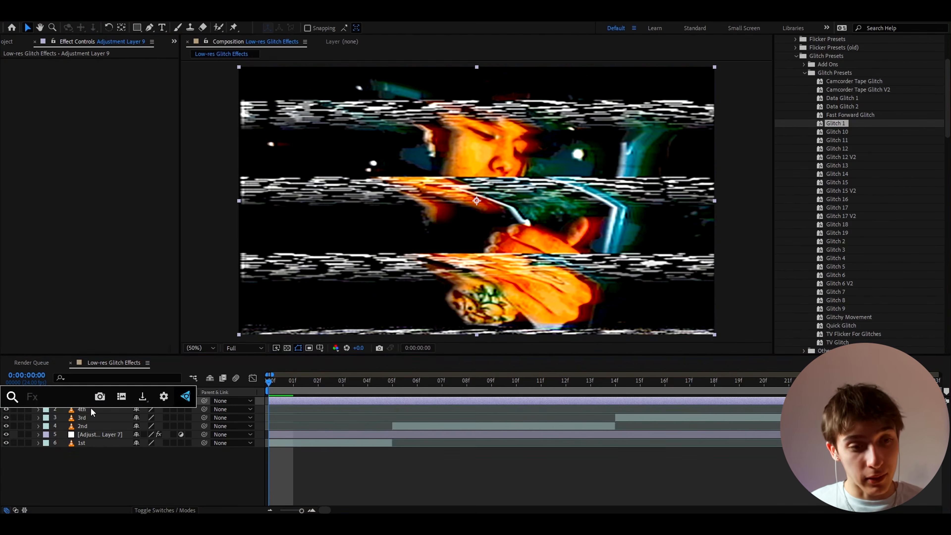
text(s_jpeg)
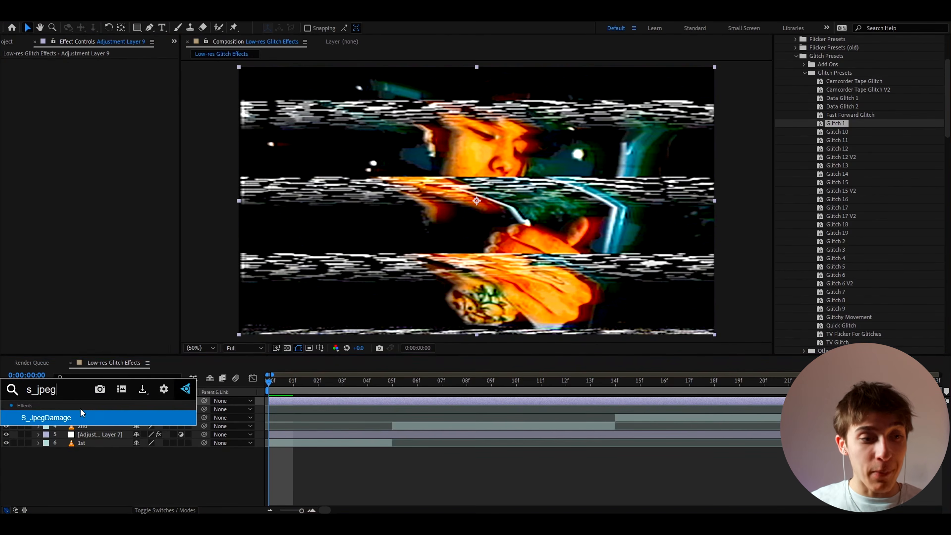
click(65, 416)
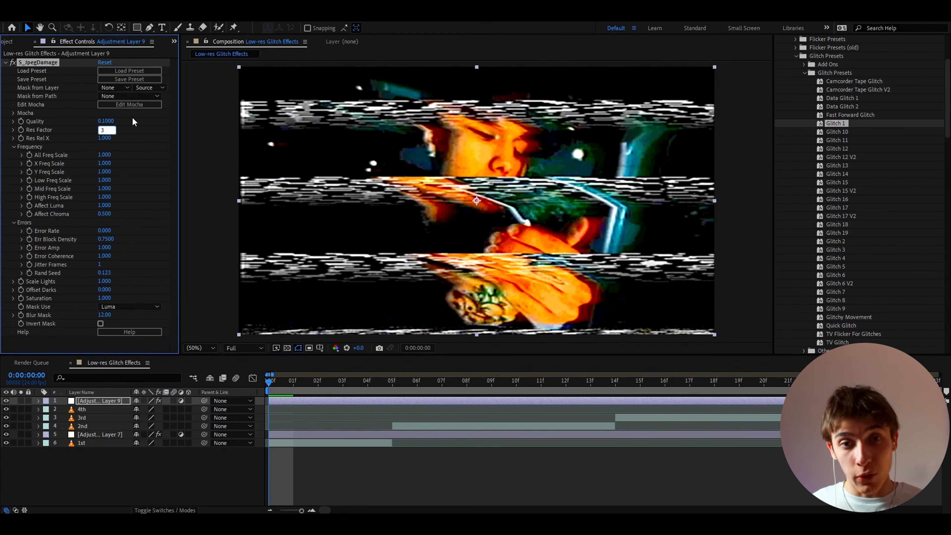
text(3)
key(Return)
Place another adjustment layer above the 2nd clip, trimmed to start at frame 4.
mouse_move(335, 383)
mouse_down()
mouse_move(344, 391)
mouse_move(297, 399)
mouse_move(263, 426)
mouse_move(331, 381)
mouse_up()
click(275, 435)
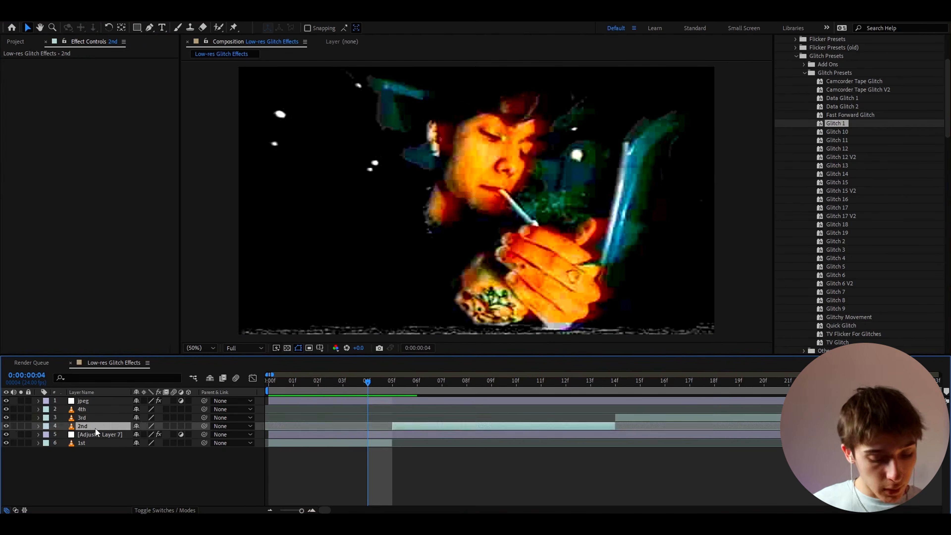
key(alt+bracketleft)
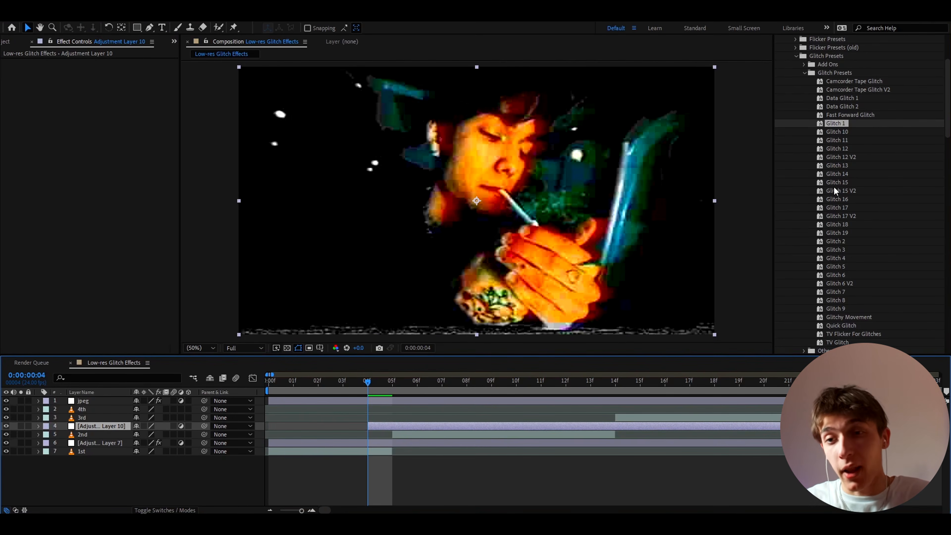
Apply the Glitch 10 preset to the frame-4 adjustment layer.
drag(837, 132, 378, 425)
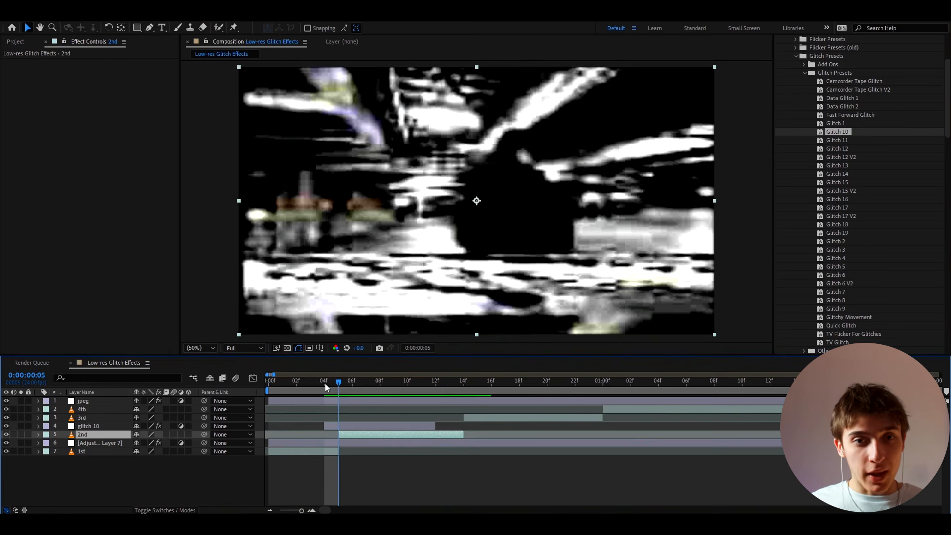
click(325, 383)
drag(326, 384, 359, 388)
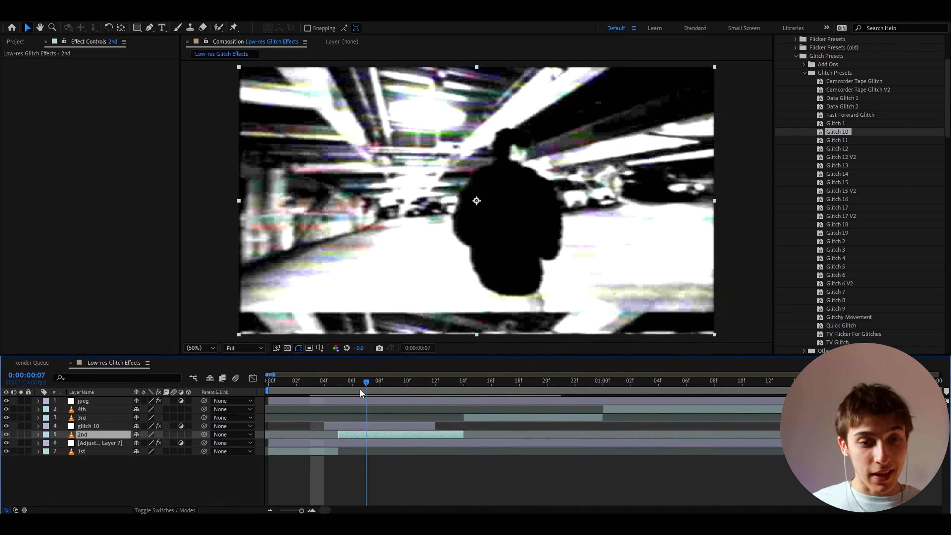
Duplicate the glitch 10 layer and shift the copy later, to start around frame 7.
click(347, 428)
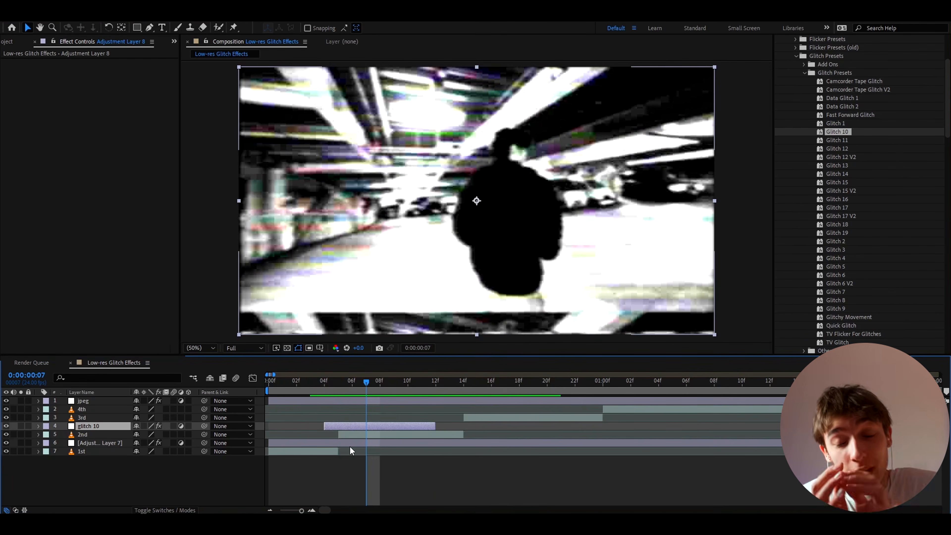
key(ctrl+d)
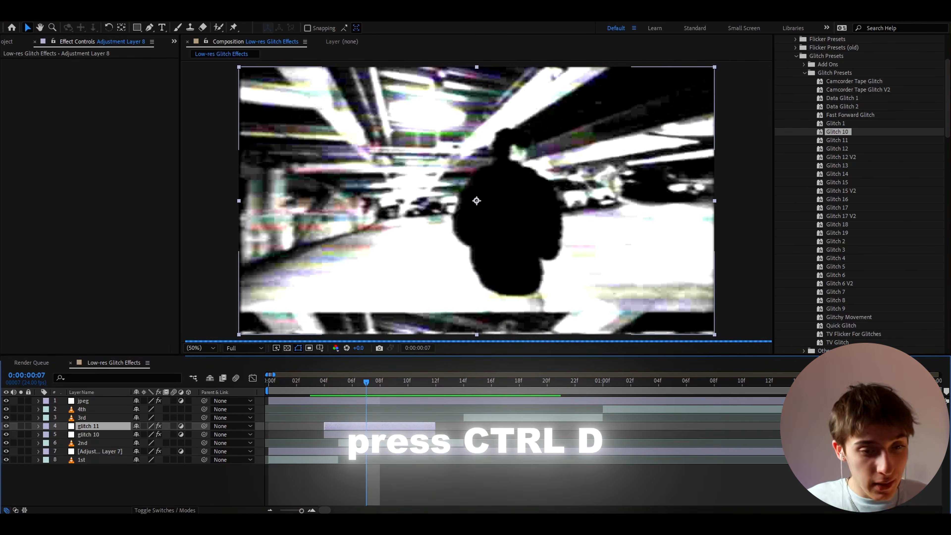
drag(328, 427, 370, 427)
Preview the glitch transition by scrubbing and playing the timeline around the 2nd clip.
drag(360, 382, 324, 385)
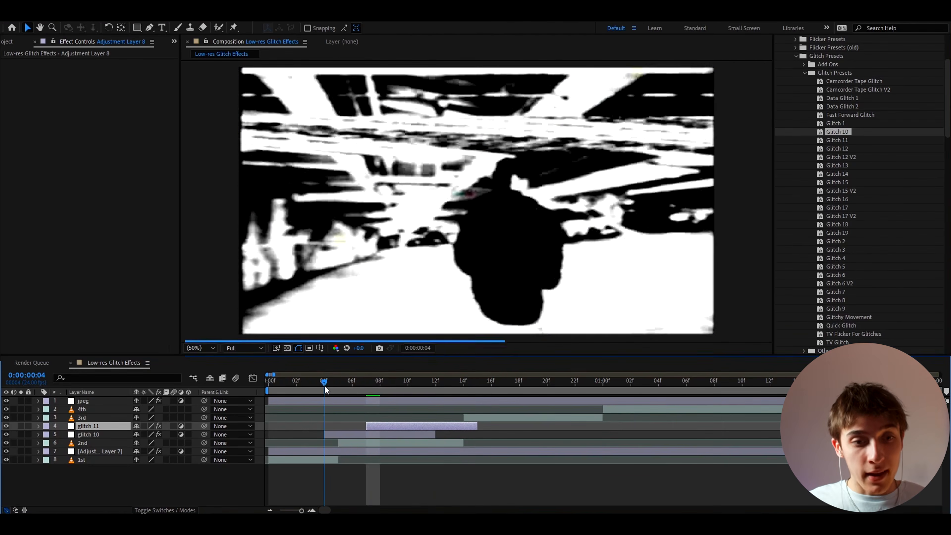
key(space)
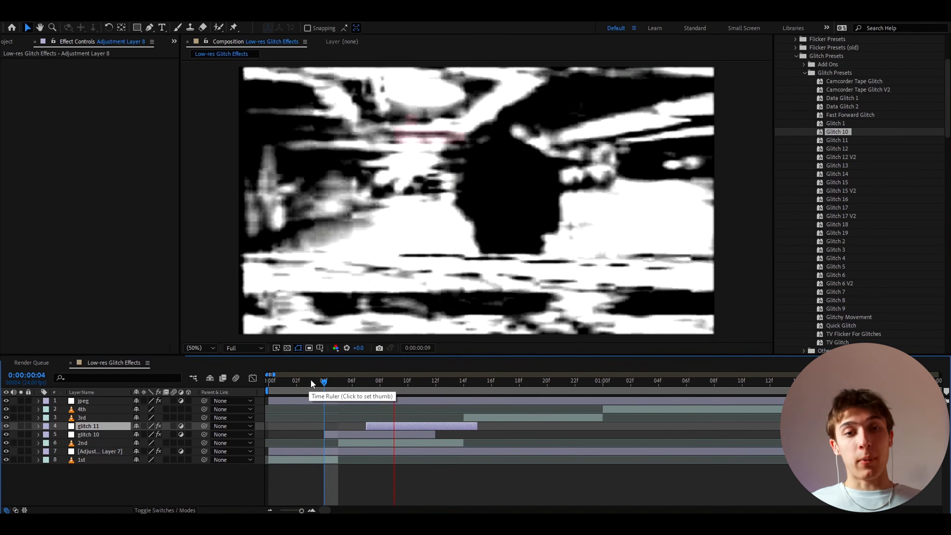
click(310, 386)
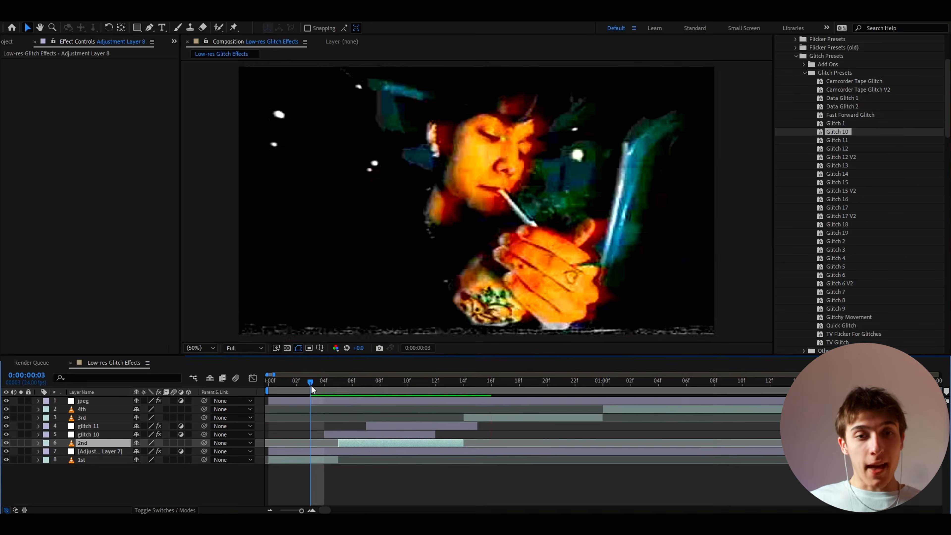
mouse_move(311, 385)
mouse_down()
mouse_move(408, 390)
mouse_move(321, 382)
mouse_up()
key(space)
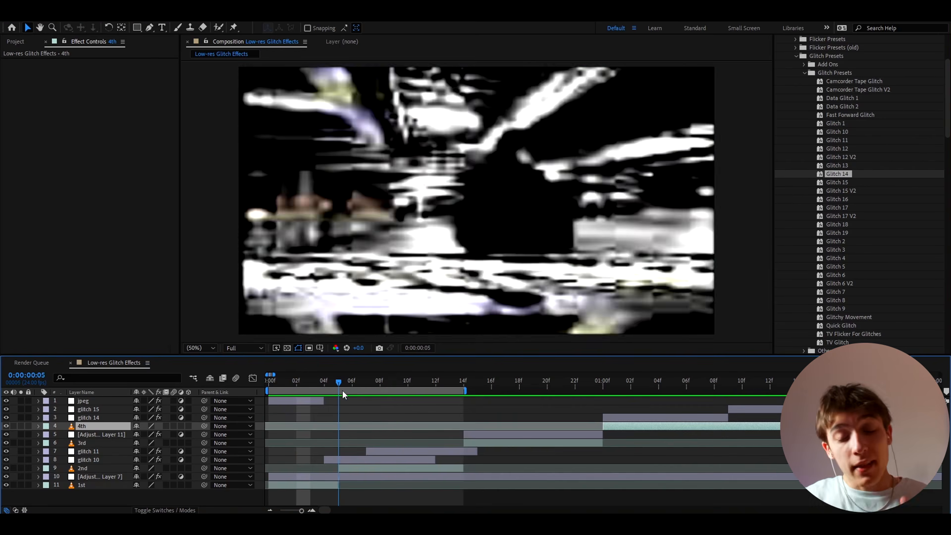
drag(341, 390, 315, 388)
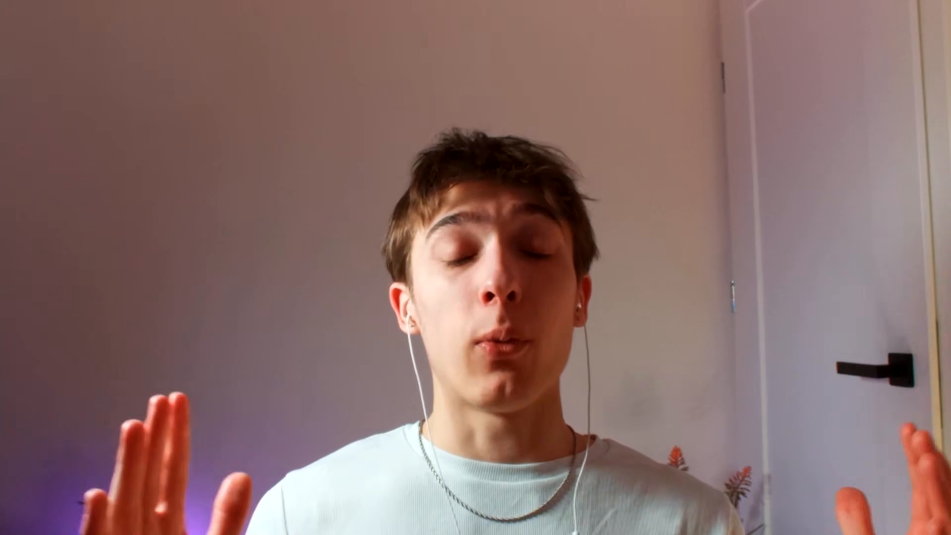